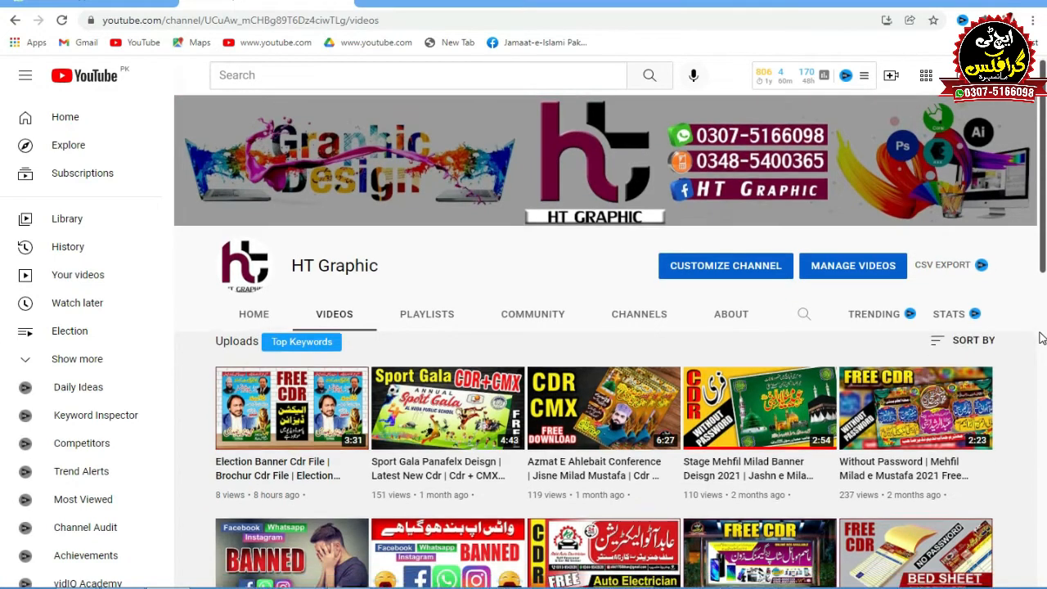
Look through the channel's uploaded design videos, then switch to the election 2.cdr drawing in CorelDRAW.
{"action": "scroll", "coordinate": [1042, 336], "scroll_direction": "down", "scroll_amount": 1}
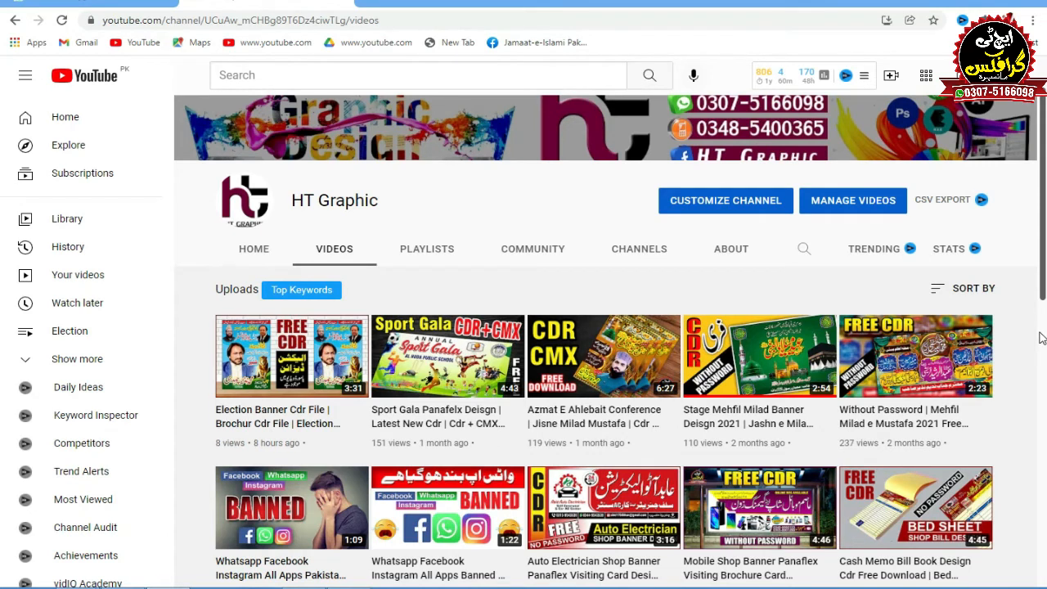
{"action": "scroll", "coordinate": [1042, 338], "scroll_direction": "down", "scroll_amount": 1}
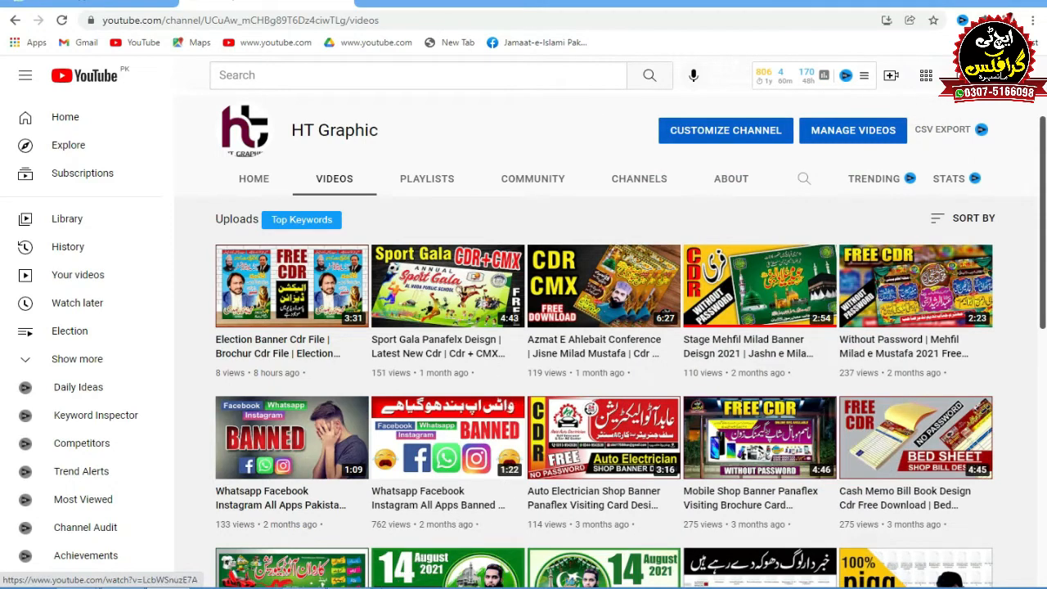
{"action": "left_click", "coordinate": [361, 587]}
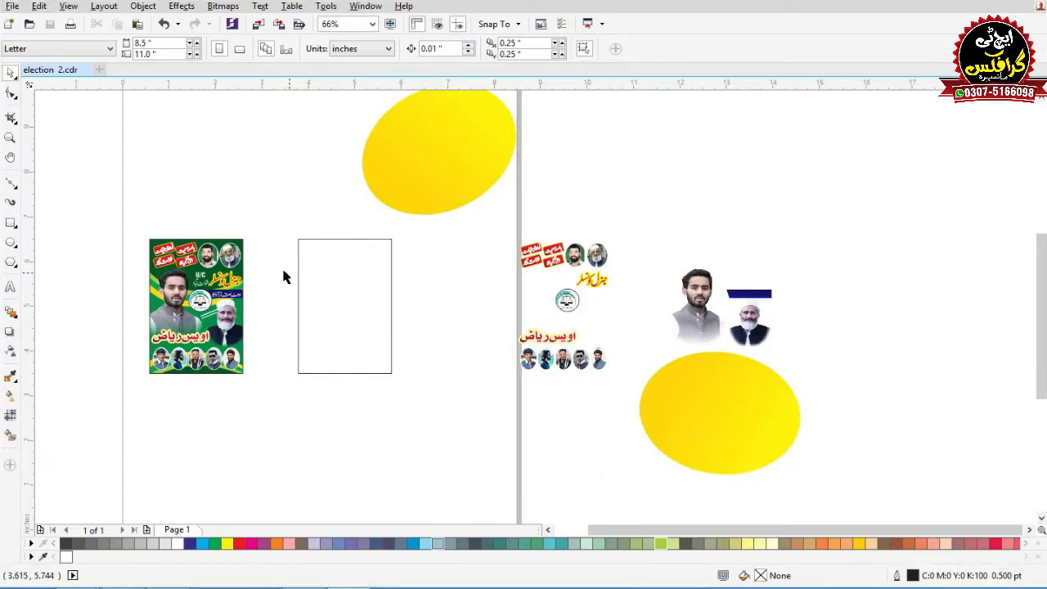
Examine the finished election poster, the empty rectangle beside it and the loose artwork around the page.
{"action": "key", "text": "F2"}
{"action": "left_click_drag", "start_coordinate": [252, 240], "coordinate": [154, 383]}
{"action": "scroll", "coordinate": [465, 279], "scroll_direction": "down", "scroll_amount": 3}
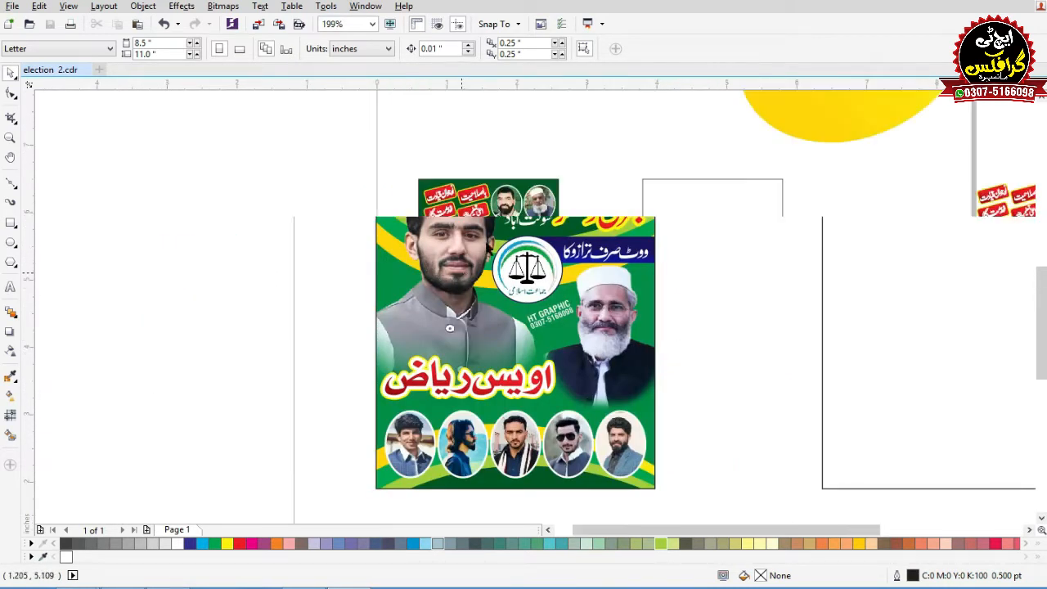
{"action": "left_click_drag", "start_coordinate": [581, 153], "coordinate": [333, 402]}
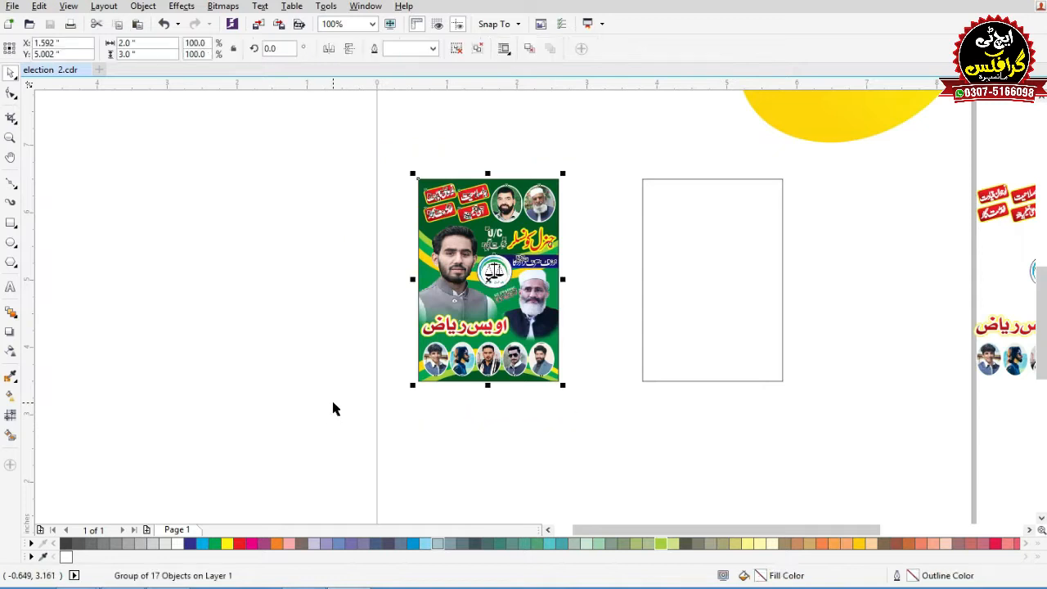
{"action": "key", "text": "shift+F2"}
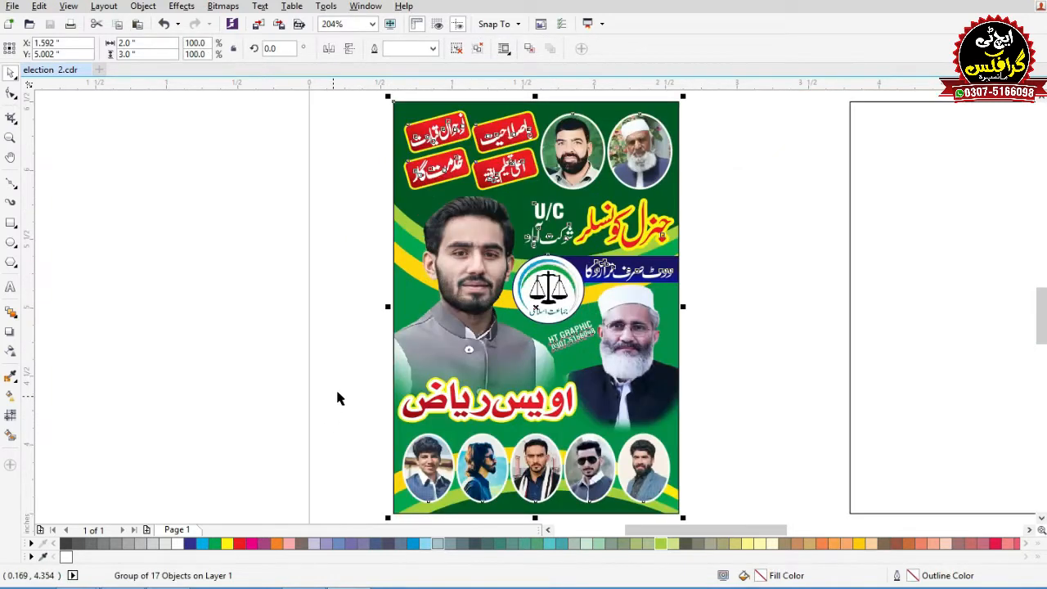
{"action": "left_click", "coordinate": [728, 259]}
{"action": "key", "text": "F4"}
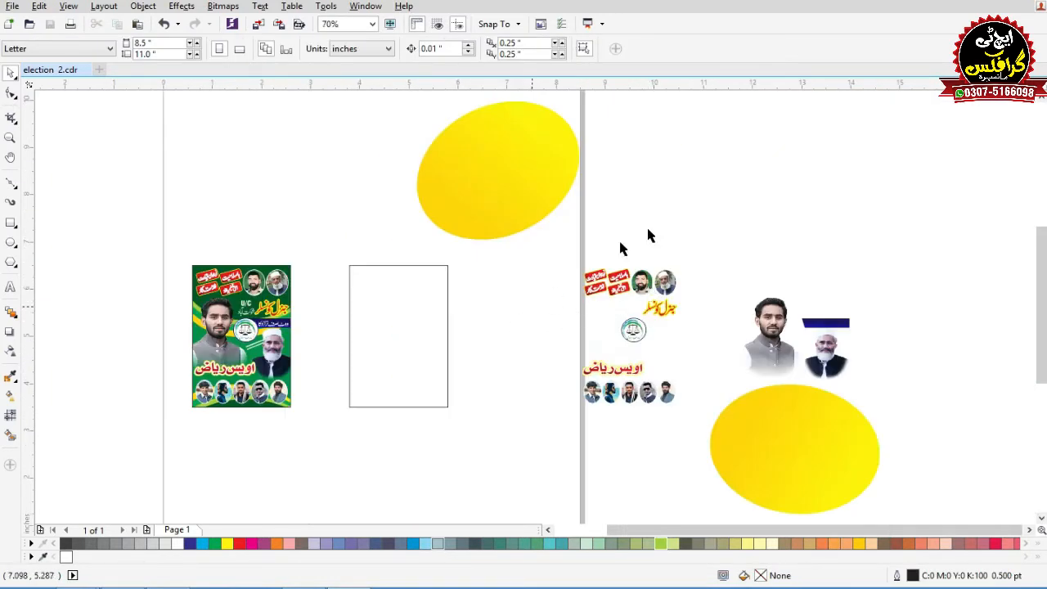
{"action": "left_click_drag", "start_coordinate": [858, 116], "coordinate": [124, 467]}
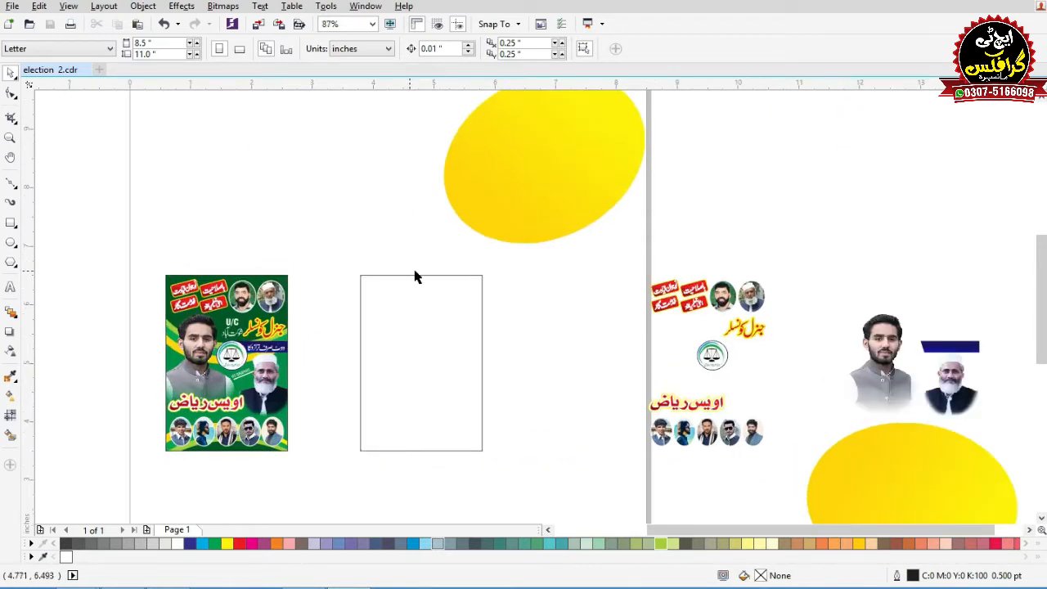
{"action": "scroll", "coordinate": [414, 390], "scroll_direction": "down", "scroll_amount": 2}
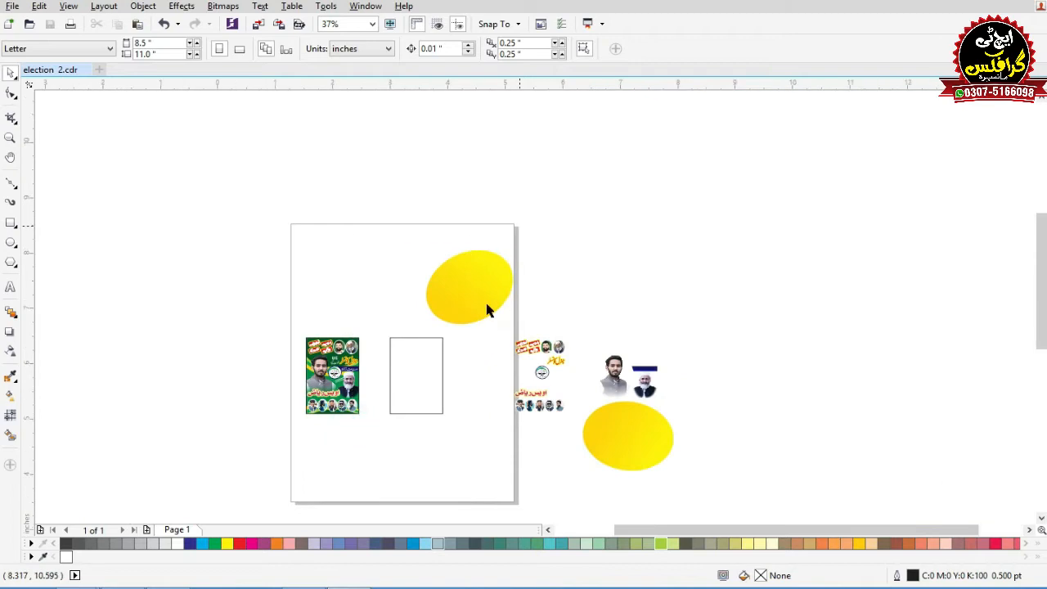
Move the yellow ellipse at the top of the page further right, across the page's right edge.
{"action": "left_click_drag", "start_coordinate": [543, 264], "coordinate": [680, 254]}
{"action": "scroll", "coordinate": [532, 303], "scroll_direction": "down", "scroll_amount": 2}
{"action": "key", "text": "F2"}
{"action": "left_click_drag", "start_coordinate": [746, 195], "coordinate": [452, 440]}
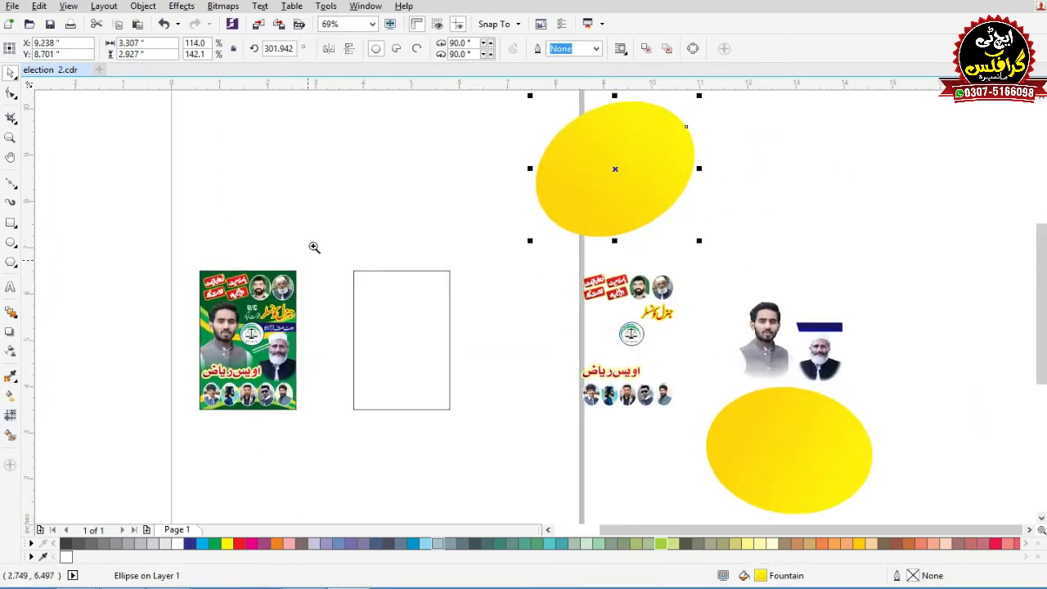
{"action": "left_click_drag", "start_coordinate": [314, 247], "coordinate": [231, 399]}
{"action": "scroll", "coordinate": [329, 258], "scroll_direction": "down", "scroll_amount": 1}
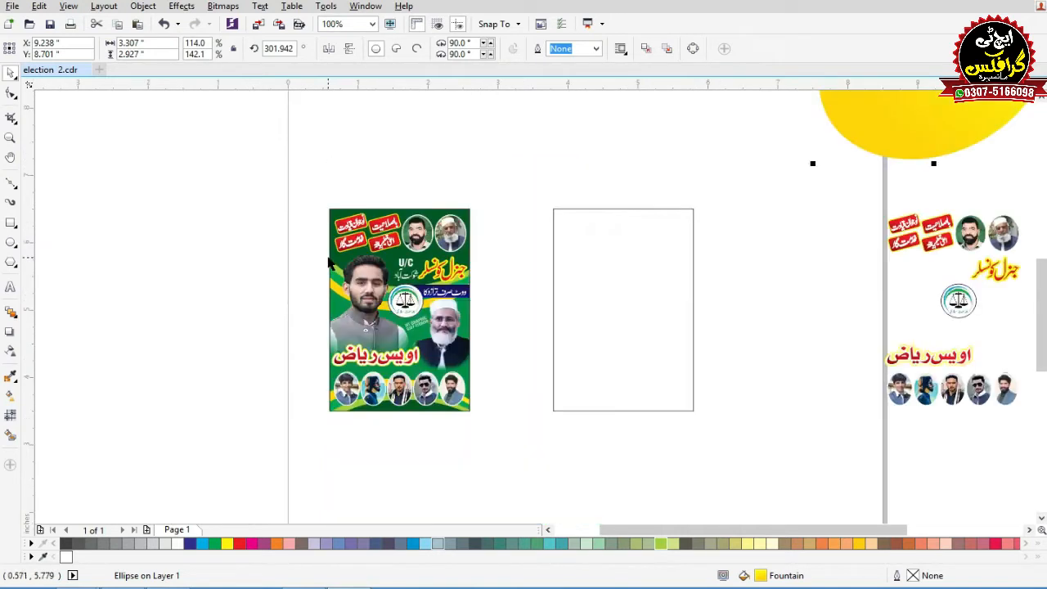
Draw a horizontal ellipse about 3.57 in wide and 2.47 in high above the empty rectangle.
{"action": "scroll", "coordinate": [310, 258], "scroll_direction": "down", "scroll_amount": 1}
{"action": "key", "text": "F2"}
{"action": "left_click_drag", "start_coordinate": [306, 385], "coordinate": [847, 58]}
{"action": "key", "text": "F2"}
{"action": "left_click_drag", "start_coordinate": [697, 141], "coordinate": [364, 360]}
{"action": "left_click", "coordinate": [11, 242]}
{"action": "left_click_drag", "start_coordinate": [87, 162], "coordinate": [411, 377]}
{"action": "left_click", "coordinate": [10, 72]}
Rotate the new ellipse counterclockwise to about 38.9 degrees so that it tilts up to the right.
{"action": "left_click", "coordinate": [314, 215]}
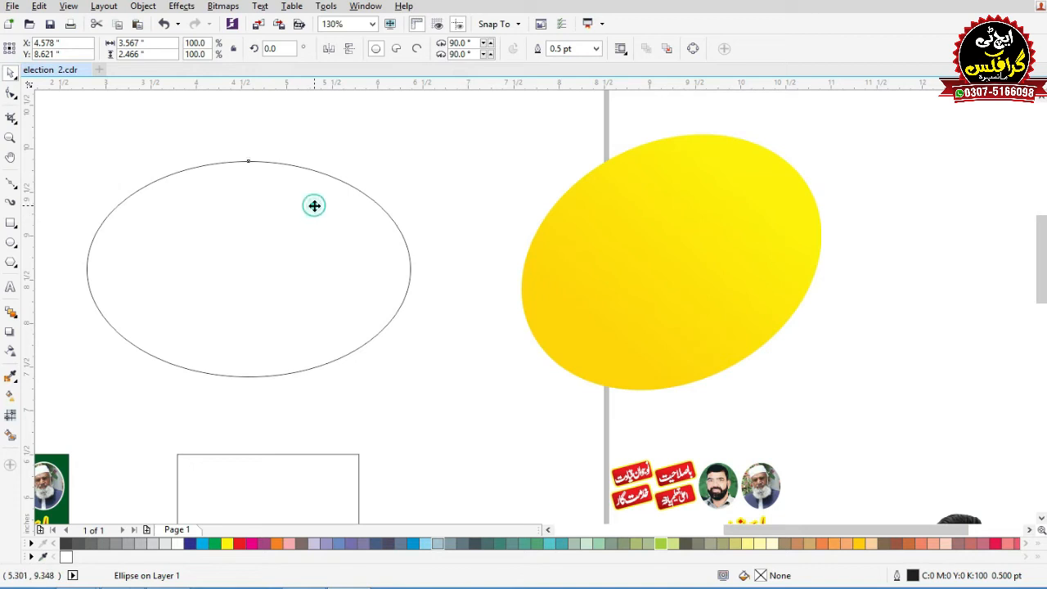
{"action": "left_click_drag", "start_coordinate": [417, 157], "coordinate": [351, 130]}
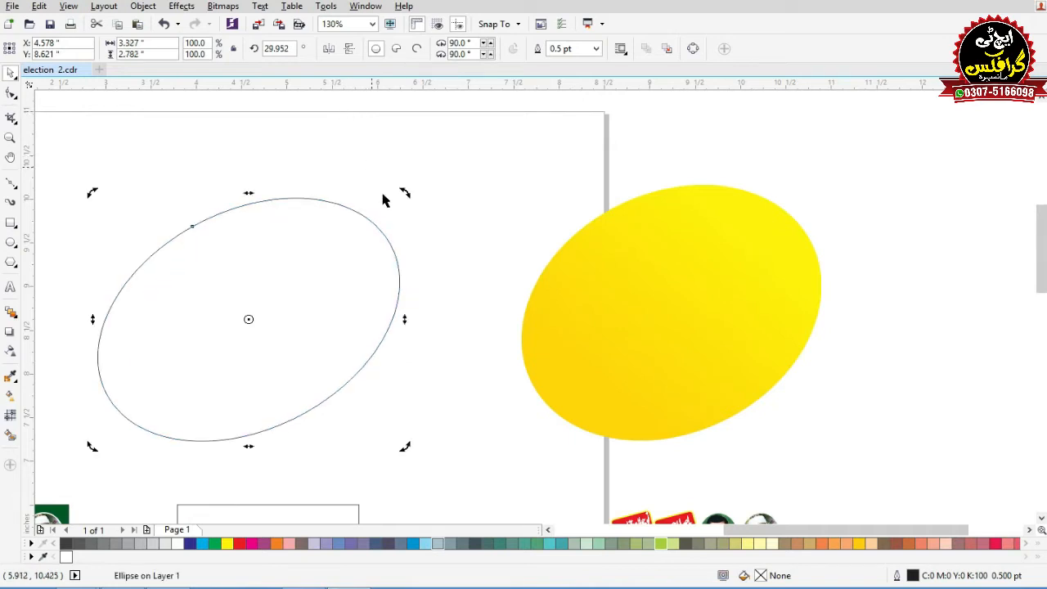
{"action": "left_click_drag", "start_coordinate": [400, 192], "coordinate": [352, 238]}
{"action": "left_click", "coordinate": [350, 243]}
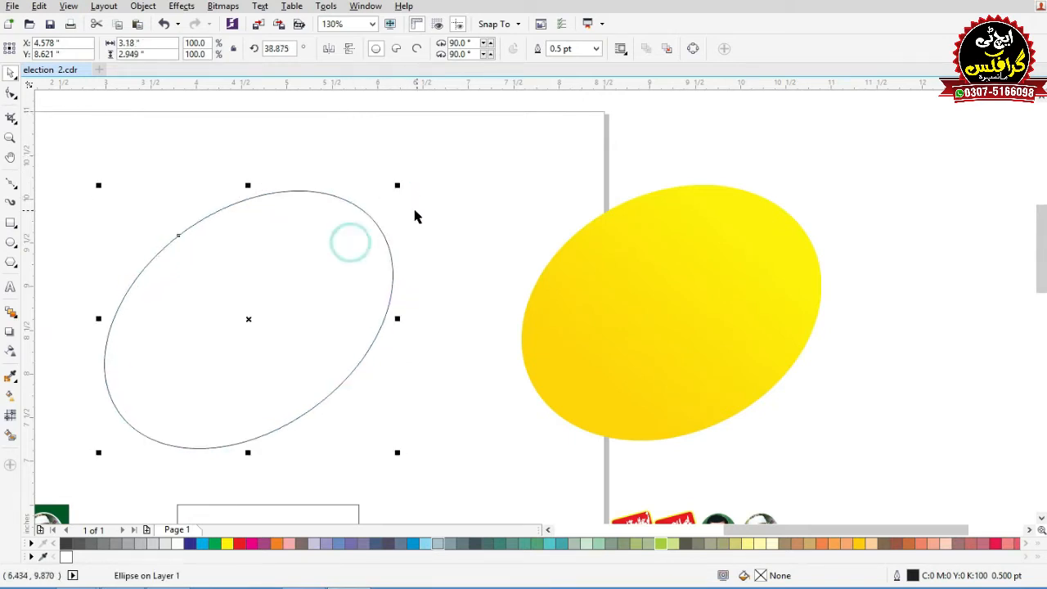
Delete the yellow sample ellipse beside the newly drawn one.
{"action": "scroll", "coordinate": [540, 250], "scroll_direction": "down", "scroll_amount": 2}
{"action": "left_click", "coordinate": [549, 255]}
{"action": "key", "text": "Delete"}
Move the tilted ellipse over the upper part of the empty rectangle, centred at about X 5.11, Y 6.815 in.
{"action": "left_click_drag", "start_coordinate": [384, 274], "coordinate": [404, 361]}
{"action": "left_click_drag", "start_coordinate": [360, 494], "coordinate": [622, 161]}
{"action": "key", "text": "F2"}
{"action": "left_click_drag", "start_coordinate": [737, 188], "coordinate": [751, 192]}
{"action": "mouse_move", "coordinate": [750, 192]}
{"action": "left_mouse_down"}
{"action": "mouse_move", "coordinate": [742, 174]}
{"action": "mouse_move", "coordinate": [735, 186]}
{"action": "left_mouse_up"}
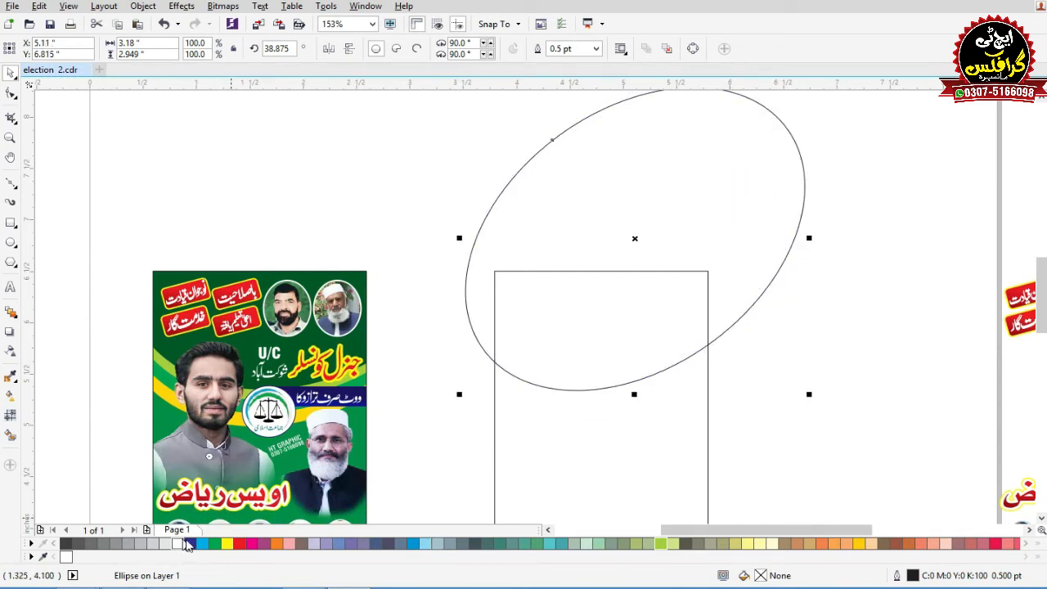
Fill the tilted ellipse with dark green, C 100, M 0, Y 100, K 50.
{"action": "left_click", "coordinate": [215, 544]}
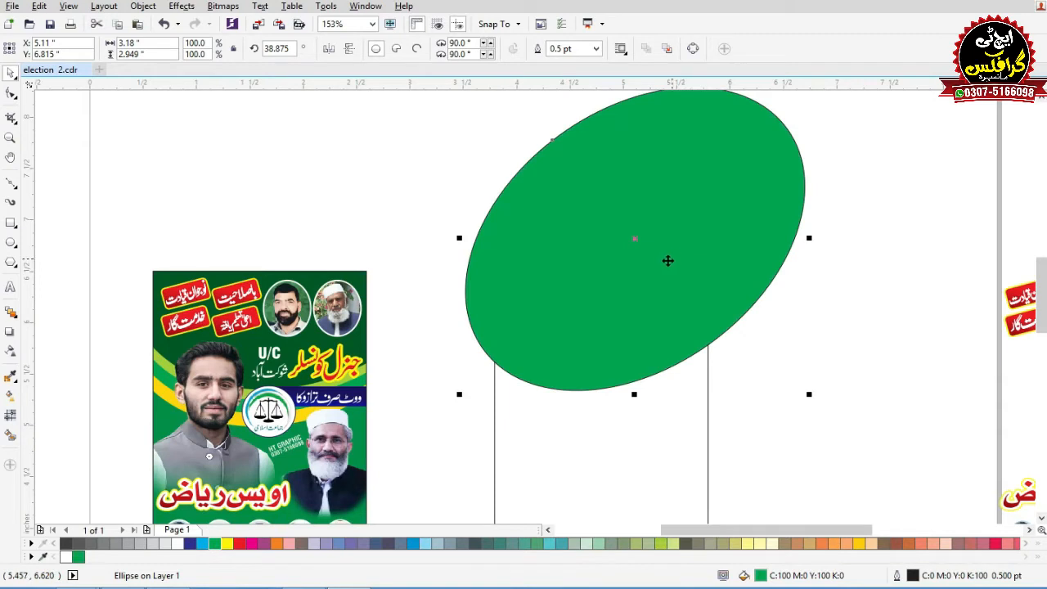
{"action": "key", "text": "shift+F11"}
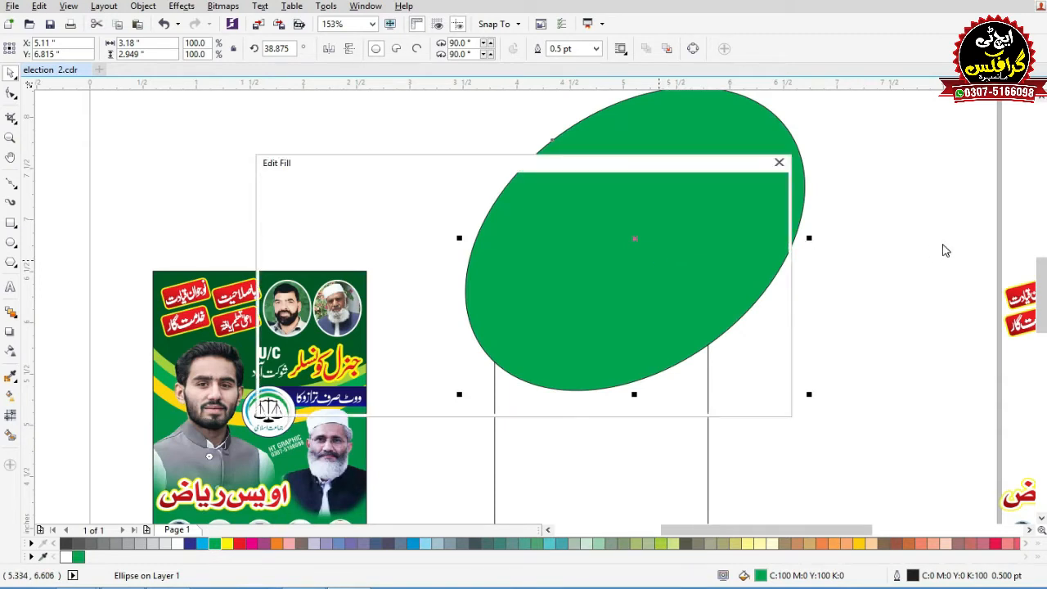
{"action": "double_click", "coordinate": [660, 304]}
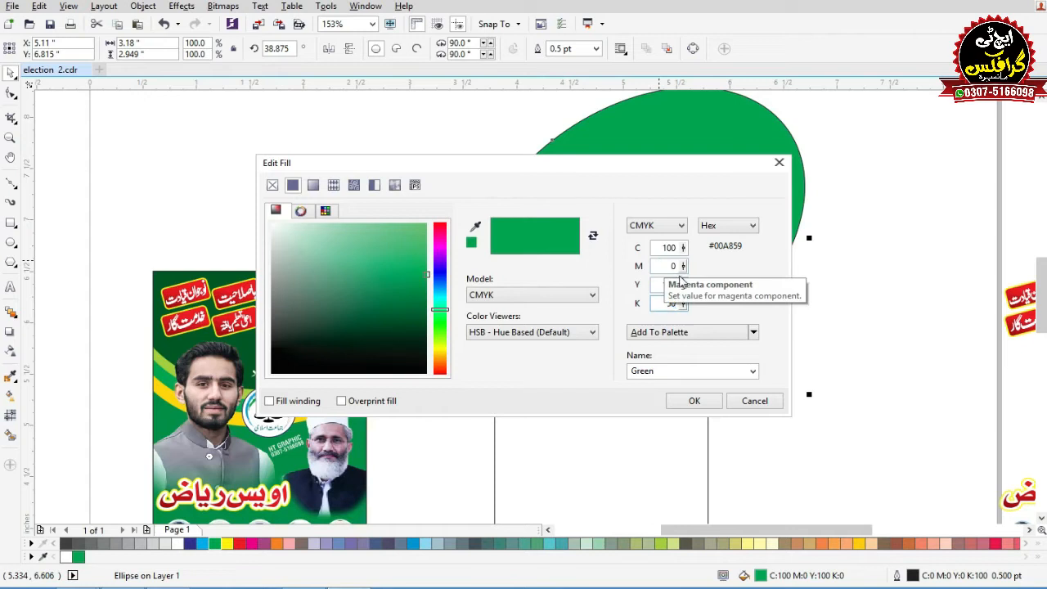
{"action": "type", "text": "50"}
{"action": "left_click", "coordinate": [662, 285]}
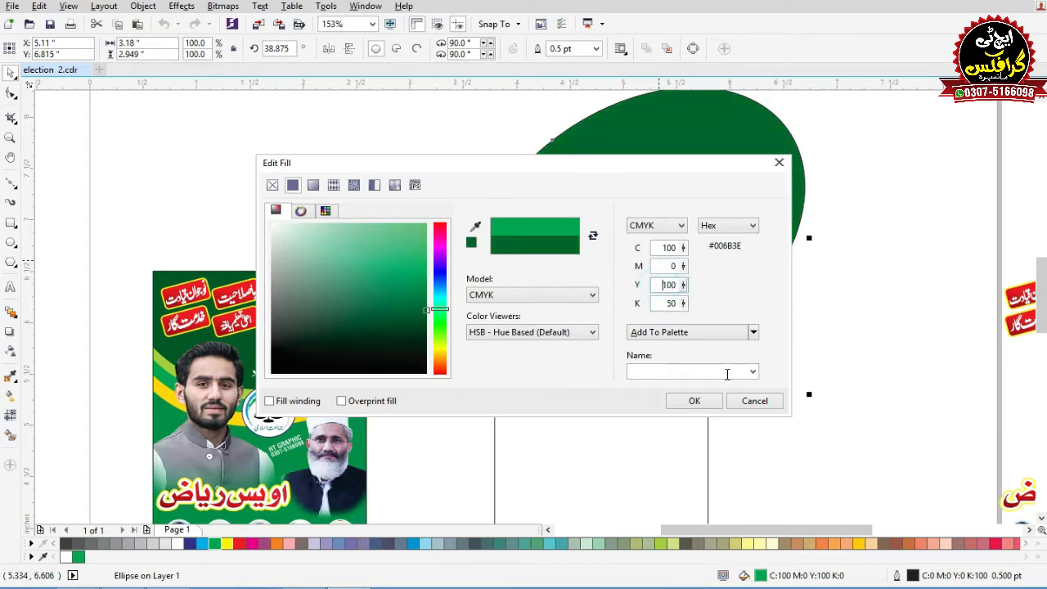
{"action": "left_click", "coordinate": [710, 402]}
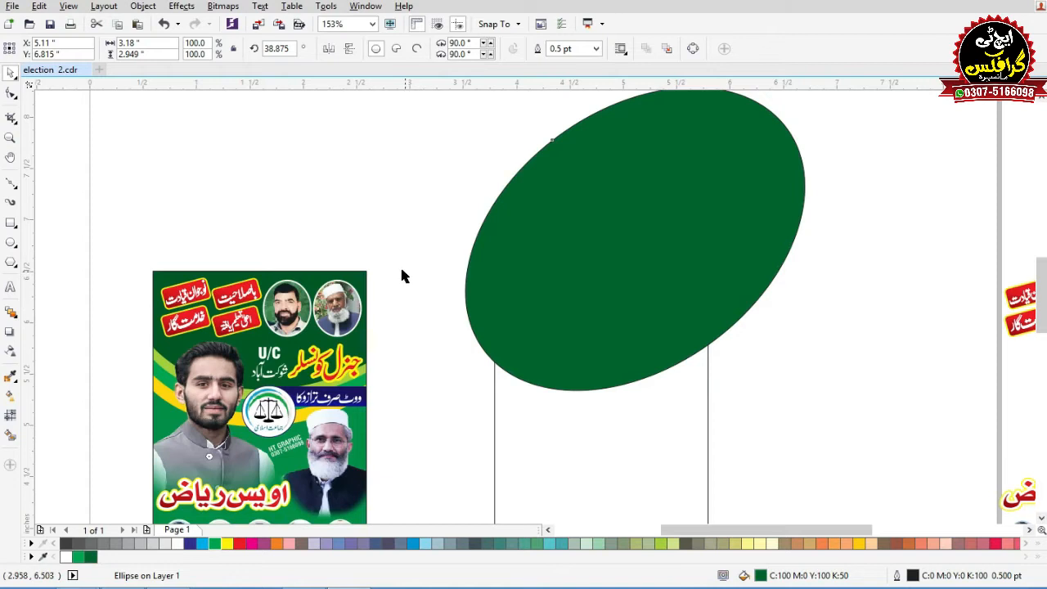
Remove the dark green ellipse's outline by setting the outline width to 0.
{"action": "key", "text": "F12"}
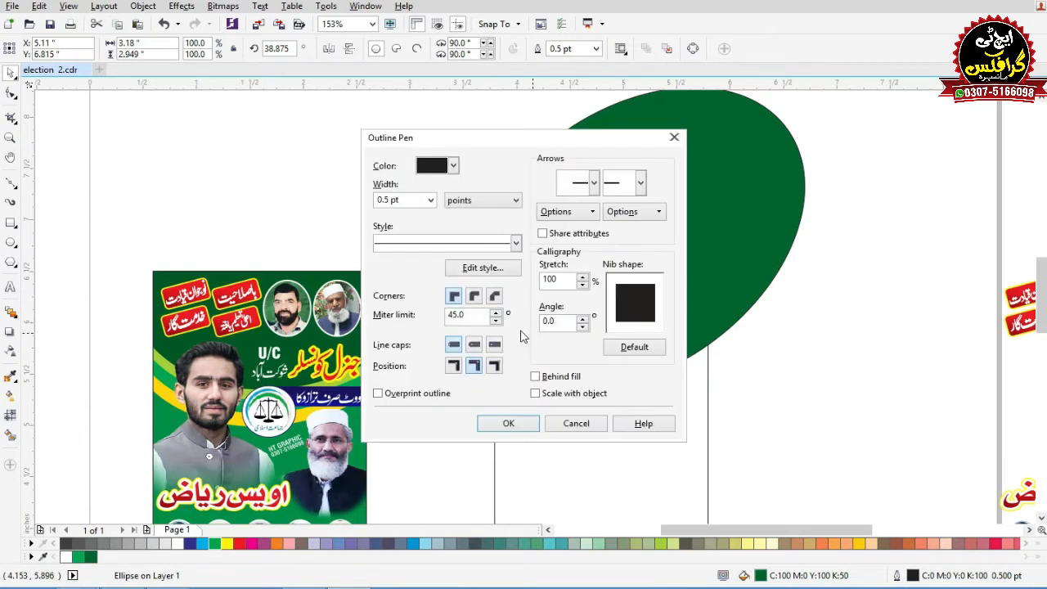
{"action": "double_click", "coordinate": [400, 203]}
{"action": "type", "text": "0"}
{"action": "key", "text": "Return"}
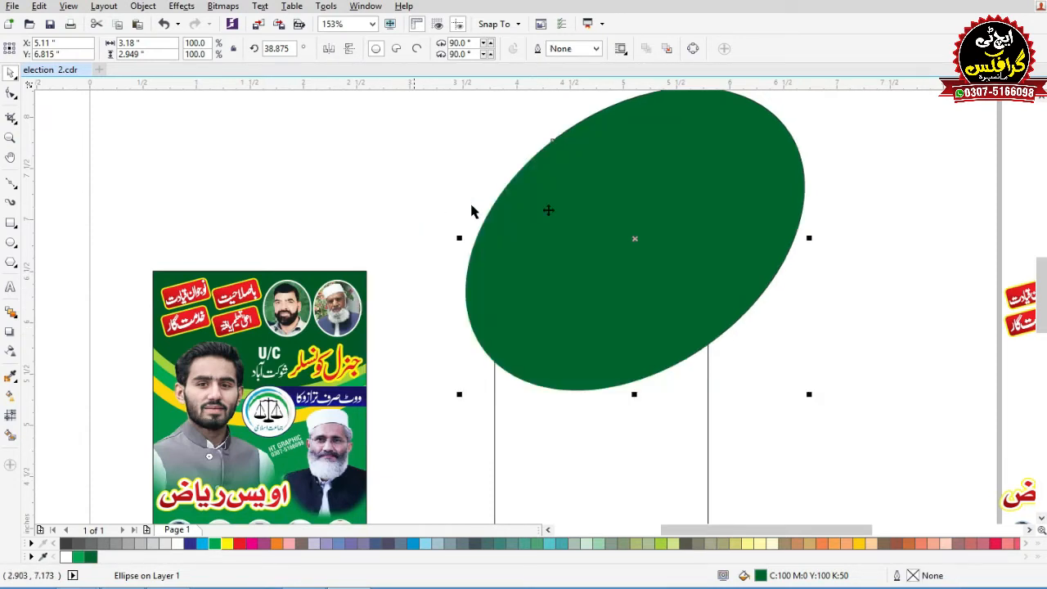
Duplicate the dark green ellipse slightly lower and fill the copy with lime green, C 40, M 0, Y 100, K 0.
{"action": "mouse_move", "coordinate": [669, 295]}
{"action": "left_mouse_down"}
{"action": "mouse_move", "coordinate": [661, 269]}
{"action": "mouse_move", "coordinate": [661, 288]}
{"action": "left_mouse_up"}
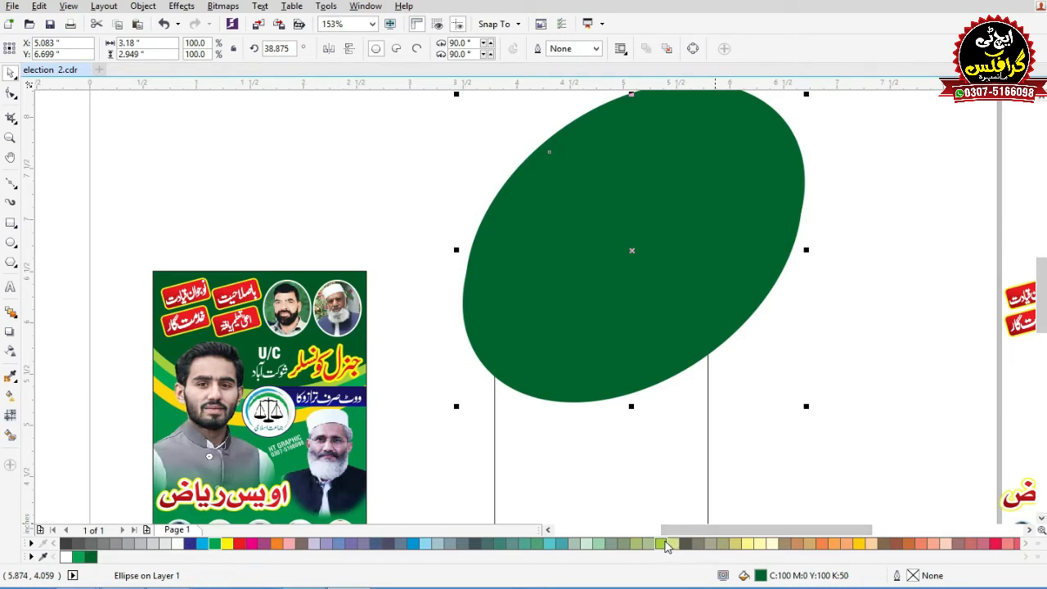
{"action": "left_click_drag", "start_coordinate": [661, 545], "coordinate": [640, 367]}
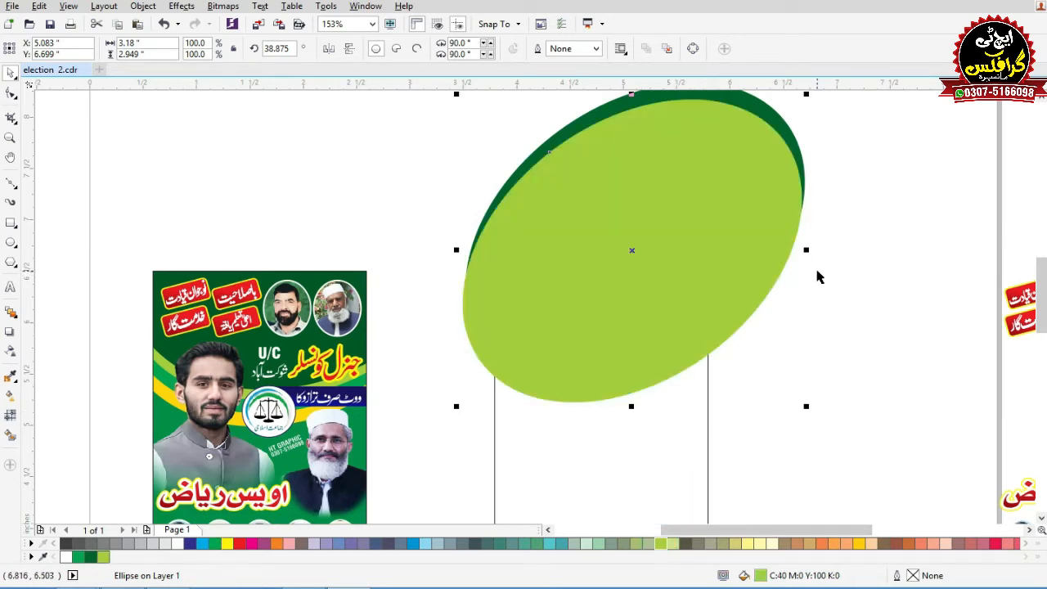
{"action": "left_click_drag", "start_coordinate": [773, 239], "coordinate": [941, 234]}
{"action": "key", "text": "ctrl+z"}
Send the lime green ellipse behind the dark green one and move the empty rectangle back one level behind it.
{"action": "key", "text": "ctrl+Page_Down"}
{"action": "left_click", "coordinate": [802, 302]}
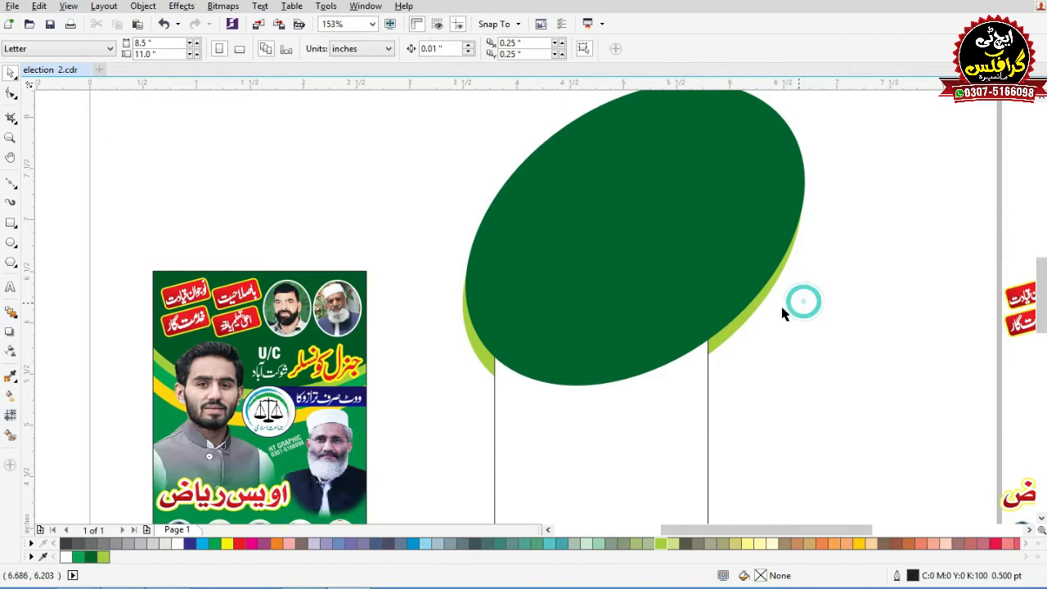
{"action": "left_click", "coordinate": [685, 409]}
{"action": "key", "text": "ctrl+Page_Down"}
{"action": "left_click", "coordinate": [848, 409]}
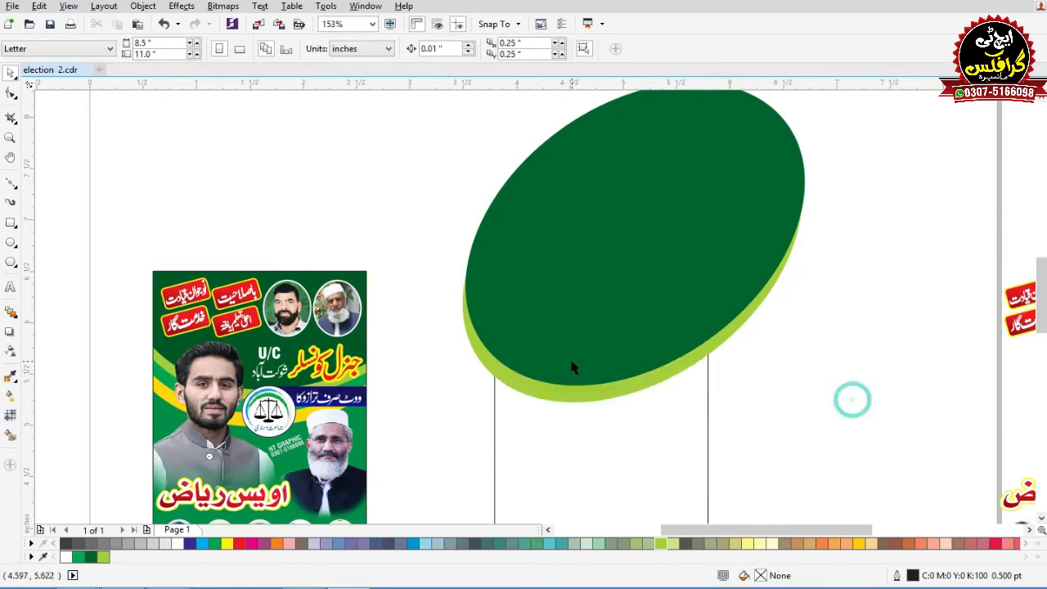
Duplicate the lime green ellipse slightly lower and fill the copy with green, C 100, M 0, Y 100, K 0.
{"action": "left_click", "coordinate": [610, 397]}
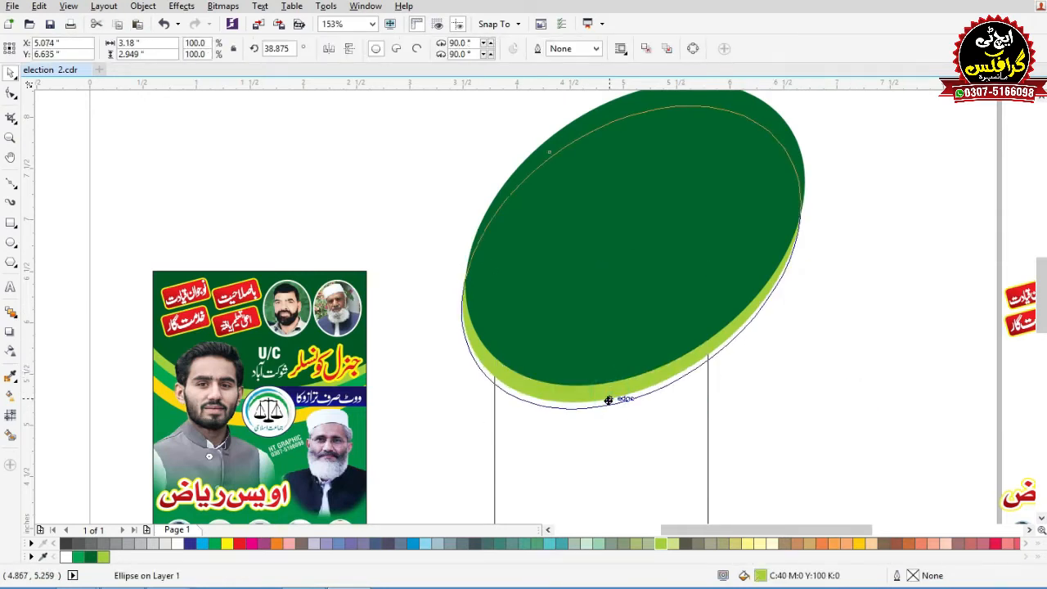
{"action": "key", "text": "ctrl+Page_Up"}
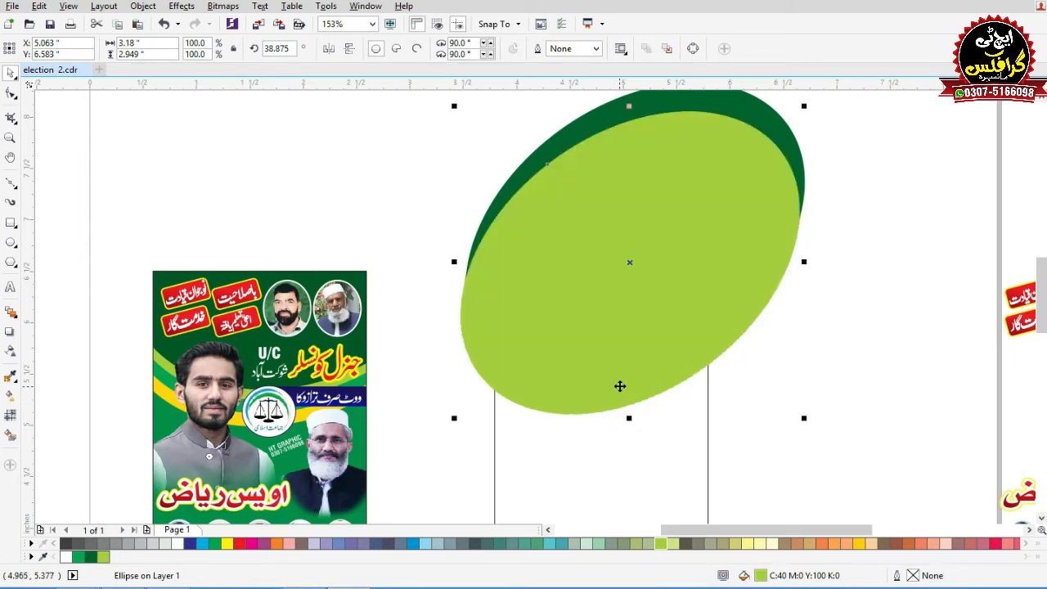
{"action": "left_click", "coordinate": [214, 544]}
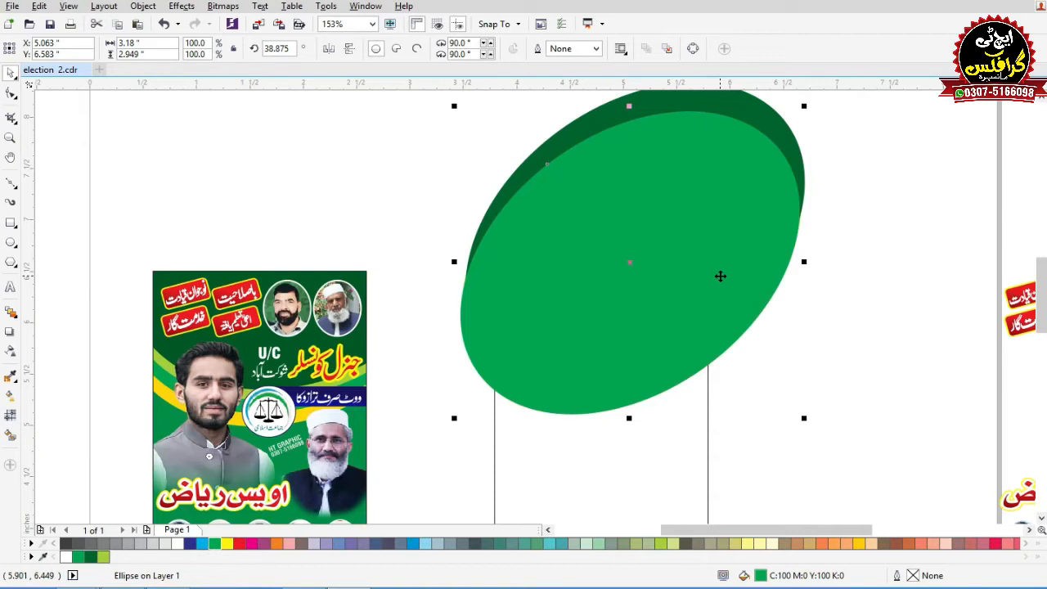
Send the green ellipse to the back of the layer and place the empty rectangle behind it.
{"action": "key", "text": "shift+Page_Down"}
{"action": "left_click", "coordinate": [691, 413]}
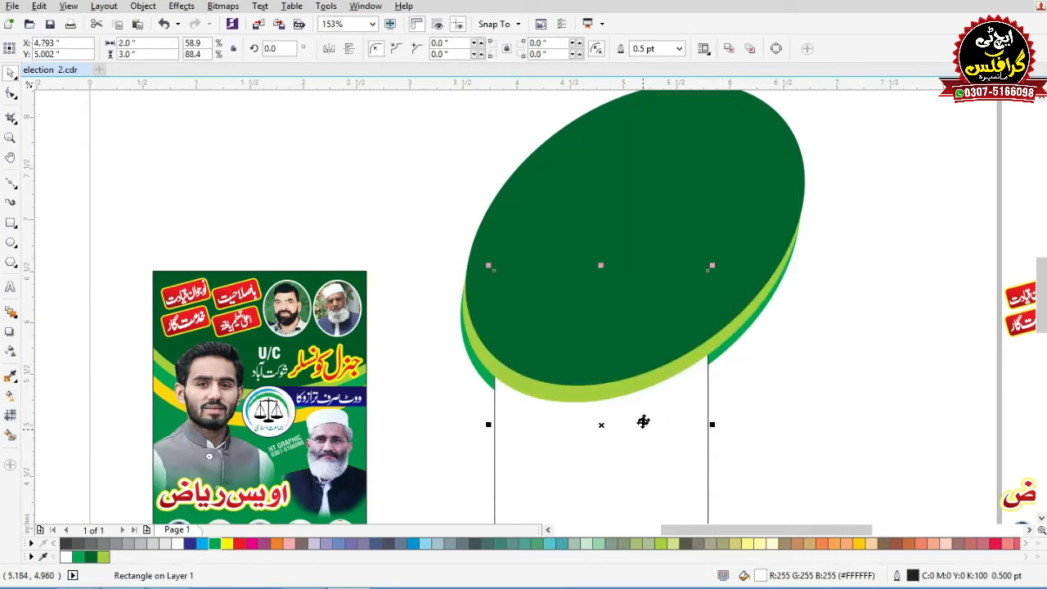
{"action": "key", "text": "shift+Page_Down"}
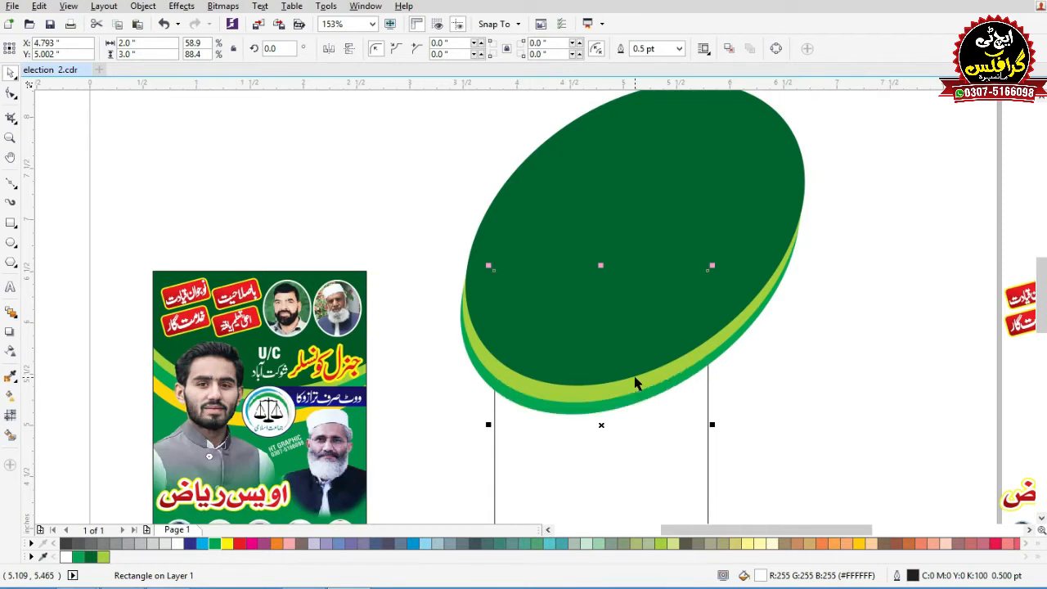
{"action": "left_click", "coordinate": [761, 370]}
Duplicate the green ellipse slightly lower and fill the copy with golden yellow, C 0, M 15, Y 100, K 0.
{"action": "left_click_drag", "start_coordinate": [722, 360], "coordinate": [703, 374]}
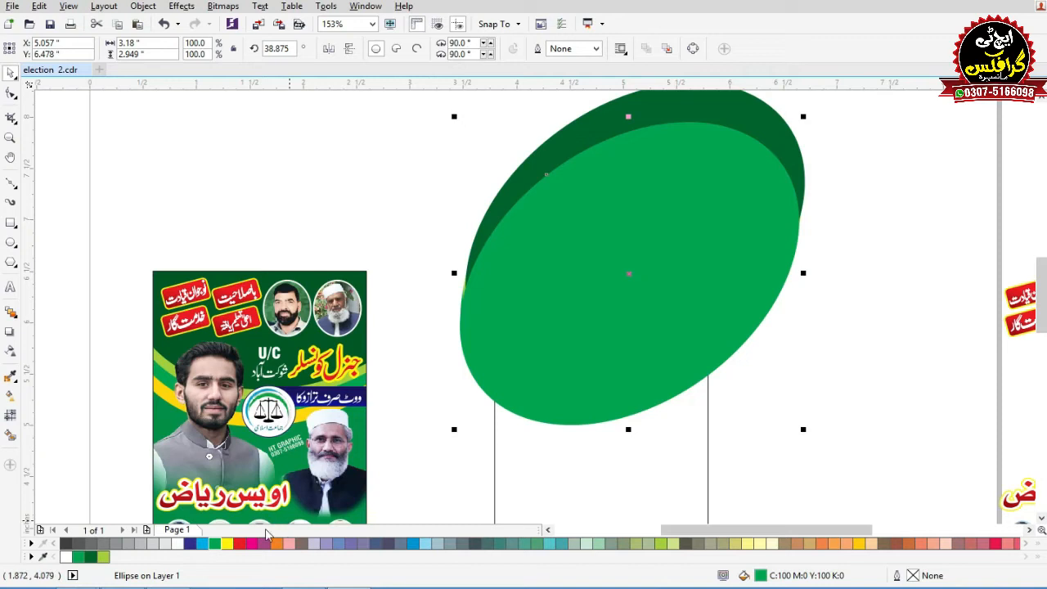
{"action": "left_click", "coordinate": [226, 543]}
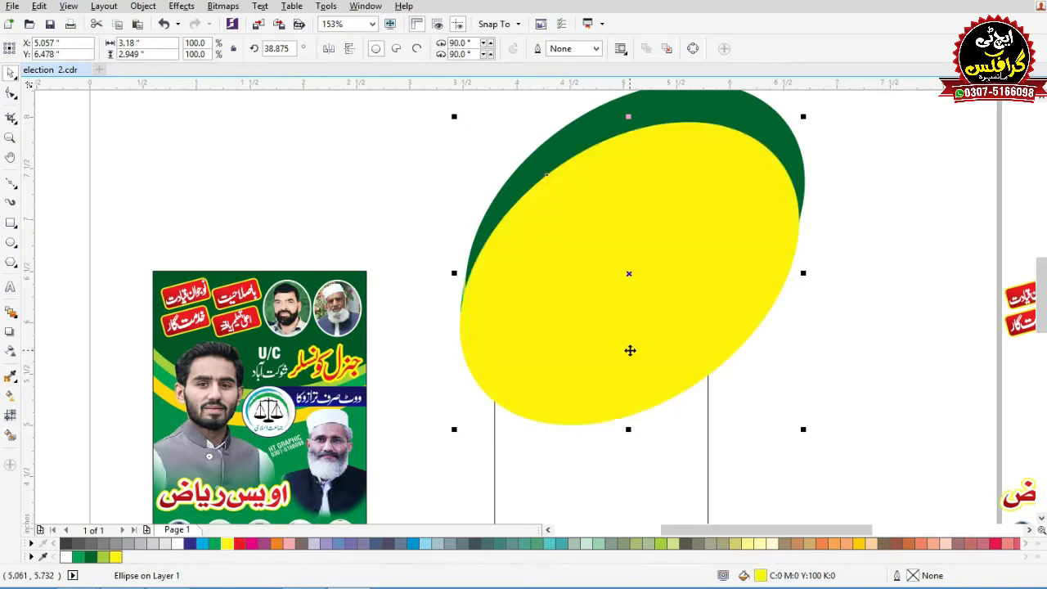
{"action": "key", "text": "shift+F11"}
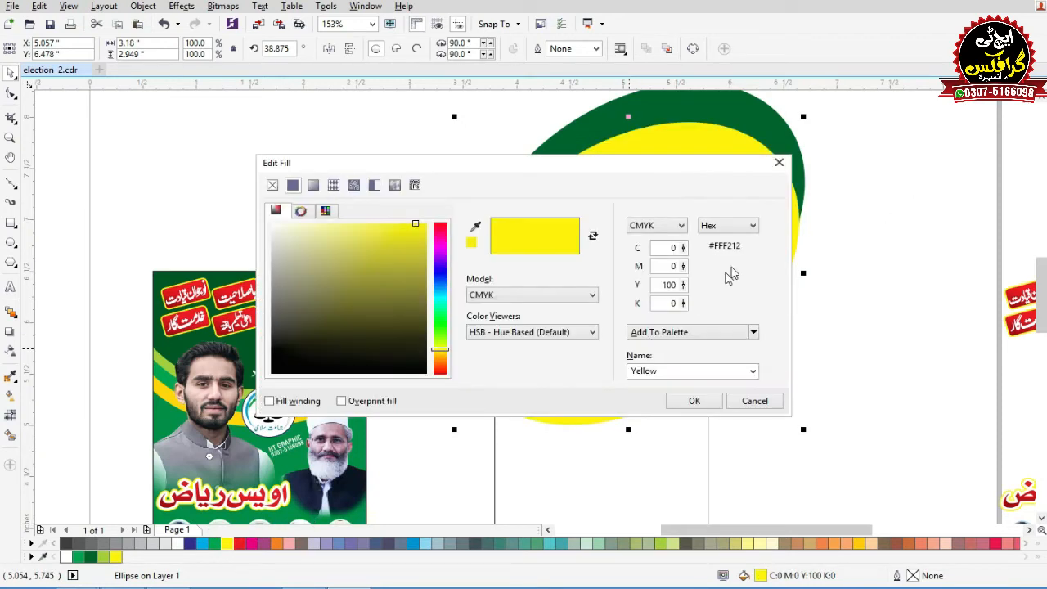
{"action": "double_click", "coordinate": [672, 266]}
{"action": "type", "text": "15"}
{"action": "key", "text": "Return"}
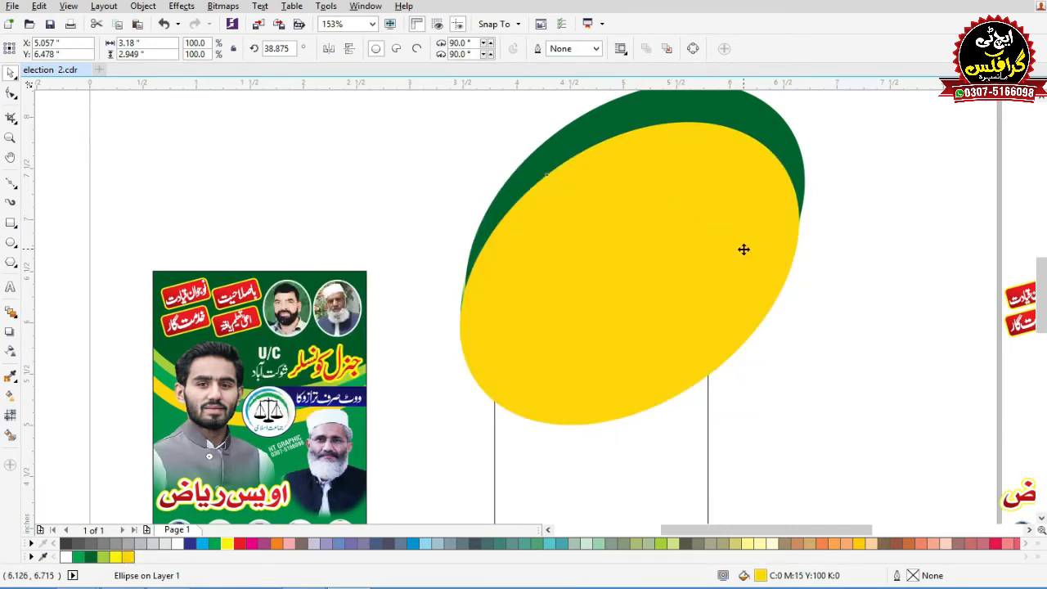
Send the golden yellow ellipse to the back of the layer.
{"action": "key", "text": "shift+Page_Down"}
{"action": "left_click", "coordinate": [772, 317]}
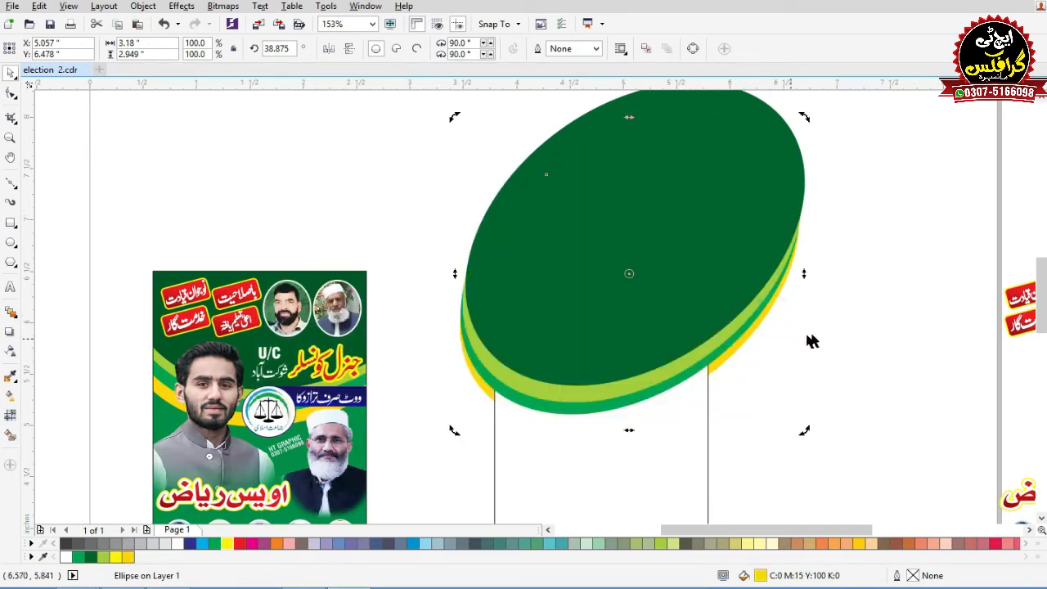
{"action": "left_click", "coordinate": [814, 327]}
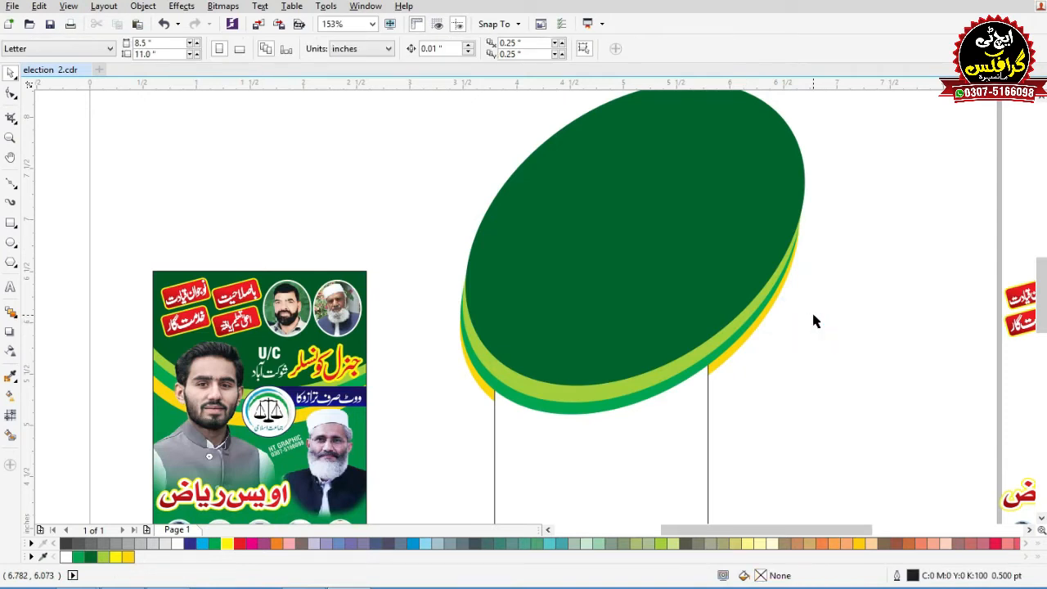
Select all four stacked ellipses and group them.
{"action": "left_click_drag", "start_coordinate": [787, 334], "coordinate": [778, 184]}
{"action": "left_click_drag", "start_coordinate": [778, 188], "coordinate": [778, 183]}
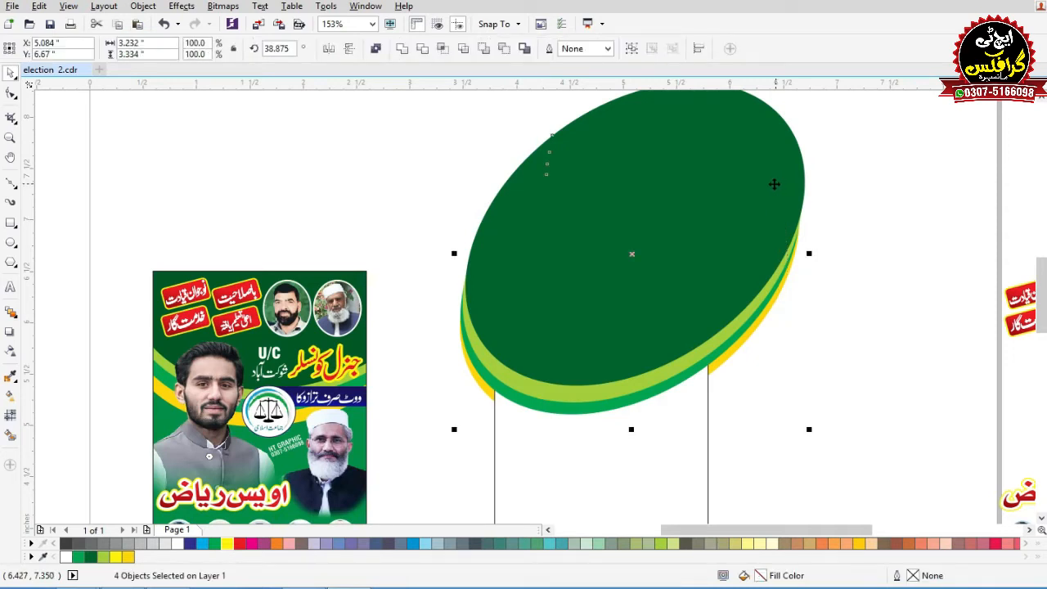
{"action": "key", "text": "ctrl+g"}
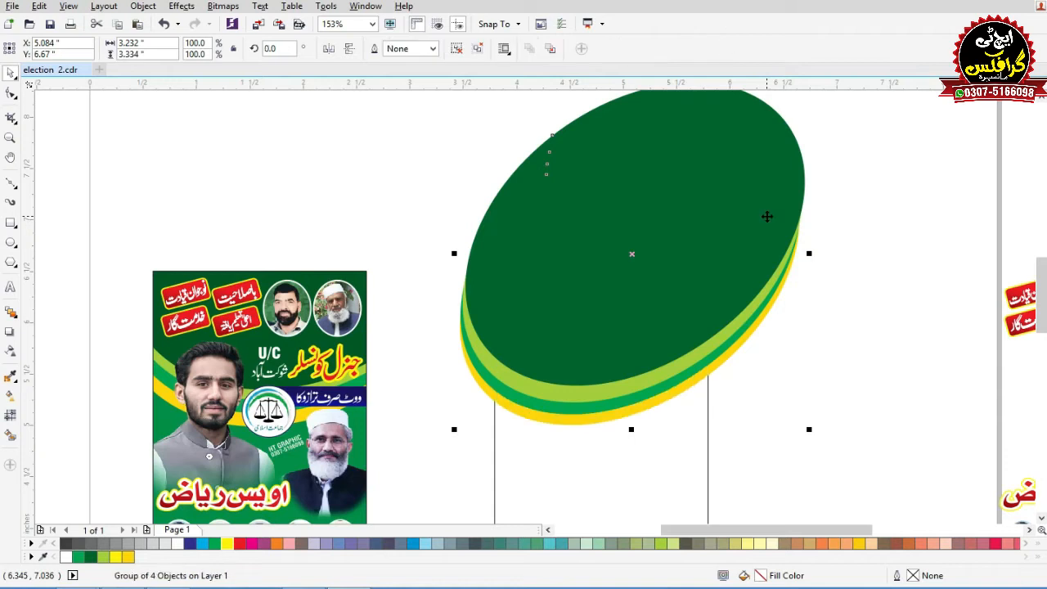
{"action": "right_click", "coordinate": [771, 188]}
{"action": "key", "text": "Escape"}
Duplicate the ellipse group straight below the original, over the lower part of the empty rectangle.
{"action": "scroll", "coordinate": [679, 189], "scroll_direction": "down", "scroll_amount": 3}
{"action": "scroll", "coordinate": [548, 276], "scroll_direction": "up", "scroll_amount": 2}
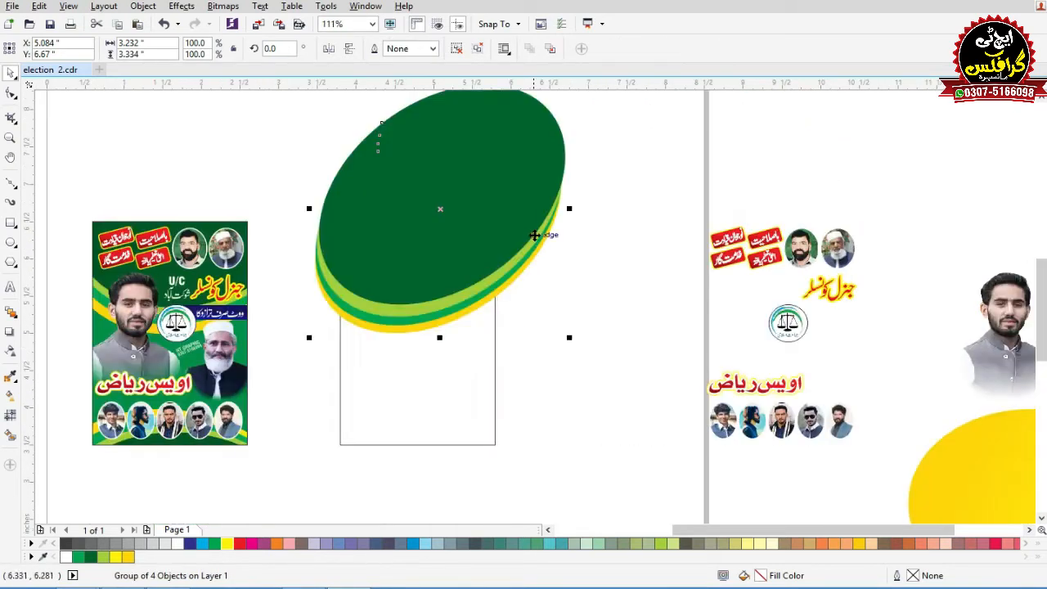
{"action": "left_click_drag", "start_coordinate": [519, 185], "coordinate": [518, 448]}
{"action": "scroll", "coordinate": [547, 278], "scroll_direction": "down", "scroll_amount": 3}
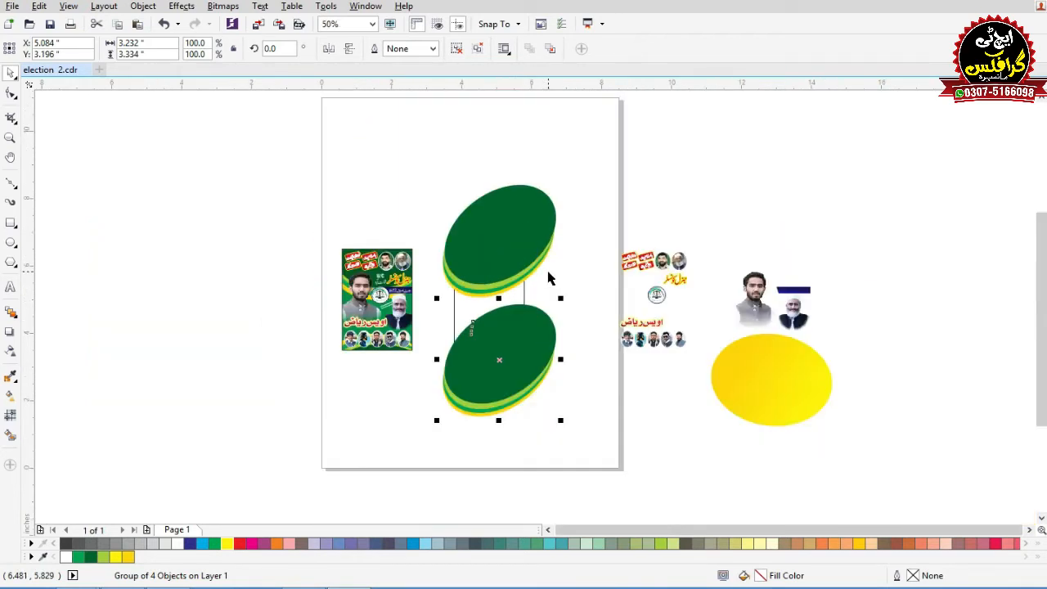
{"action": "scroll", "coordinate": [412, 376], "scroll_direction": "up", "scroll_amount": 2}
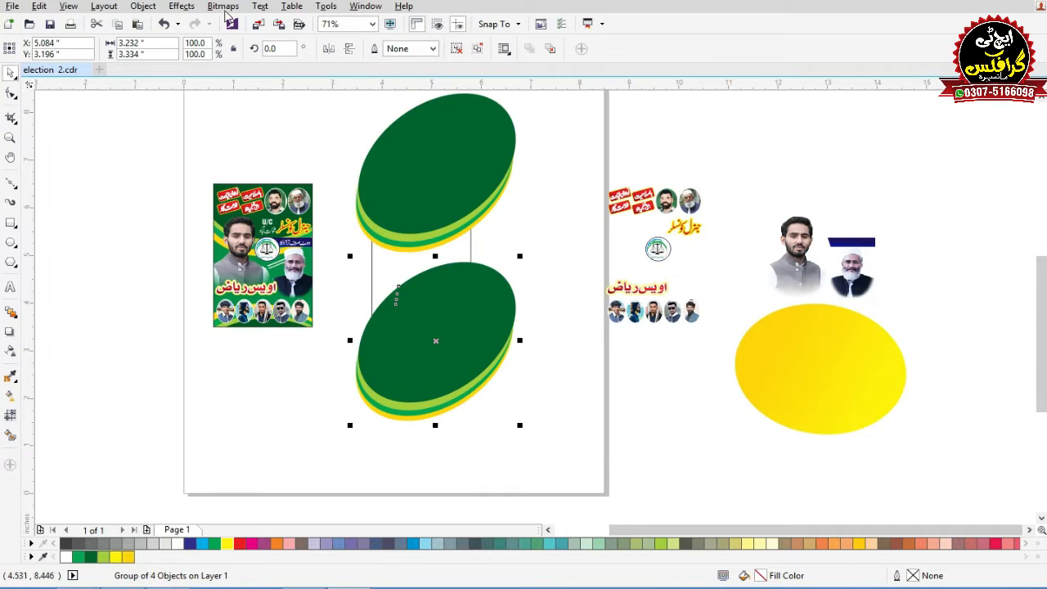
Mirror the lower ellipse group horizontally and vertically, and move it slightly down and left, centred at about X 4.52, Y 2.64 inches.
{"action": "left_click", "coordinate": [328, 49]}
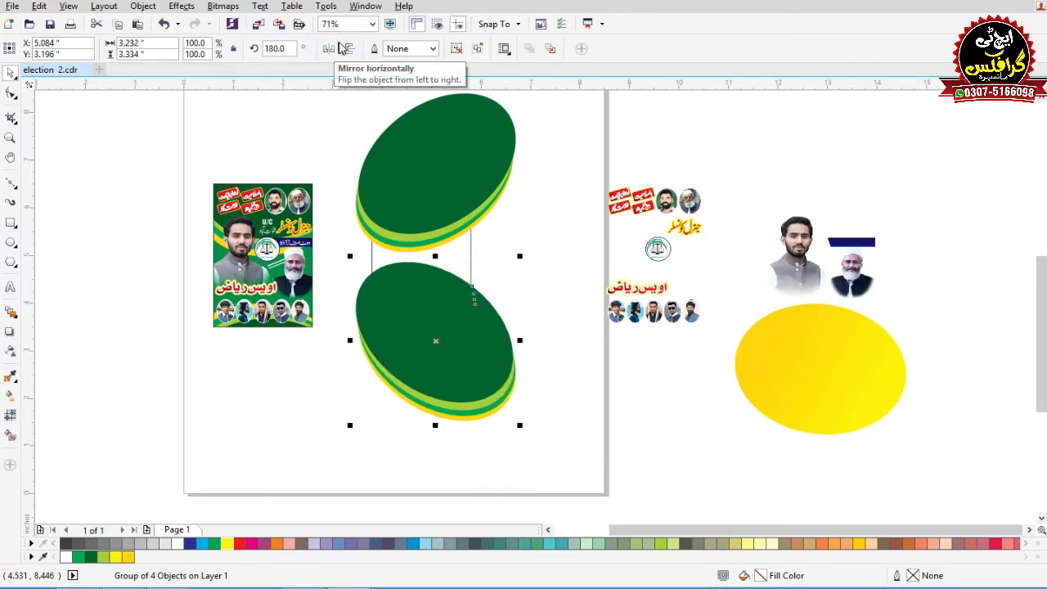
{"action": "left_click", "coordinate": [348, 48]}
{"action": "left_click_drag", "start_coordinate": [401, 337], "coordinate": [409, 357]}
{"action": "left_click", "coordinate": [410, 357]}
Group the upper and lower ellipse groups together and PowerClip them inside the empty 2 by 3 inch rectangle.
{"action": "left_click_drag", "start_coordinate": [520, 148], "coordinate": [342, 427]}
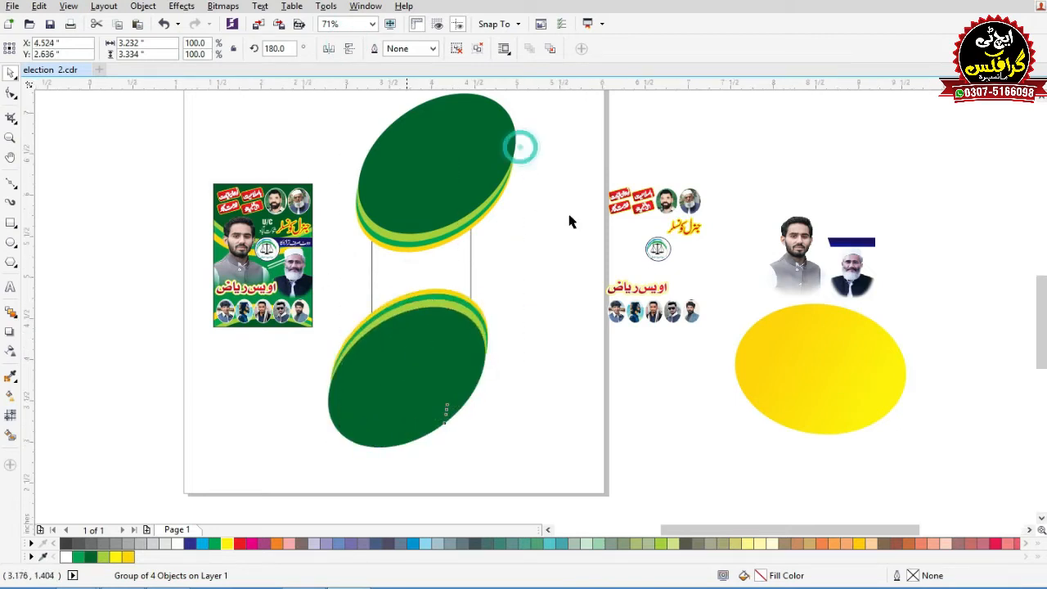
{"action": "scroll", "coordinate": [540, 229], "scroll_direction": "up", "scroll_amount": 3}
{"action": "left_click", "coordinate": [543, 190], "text": "shift"}
{"action": "key", "text": "ctrl+g"}
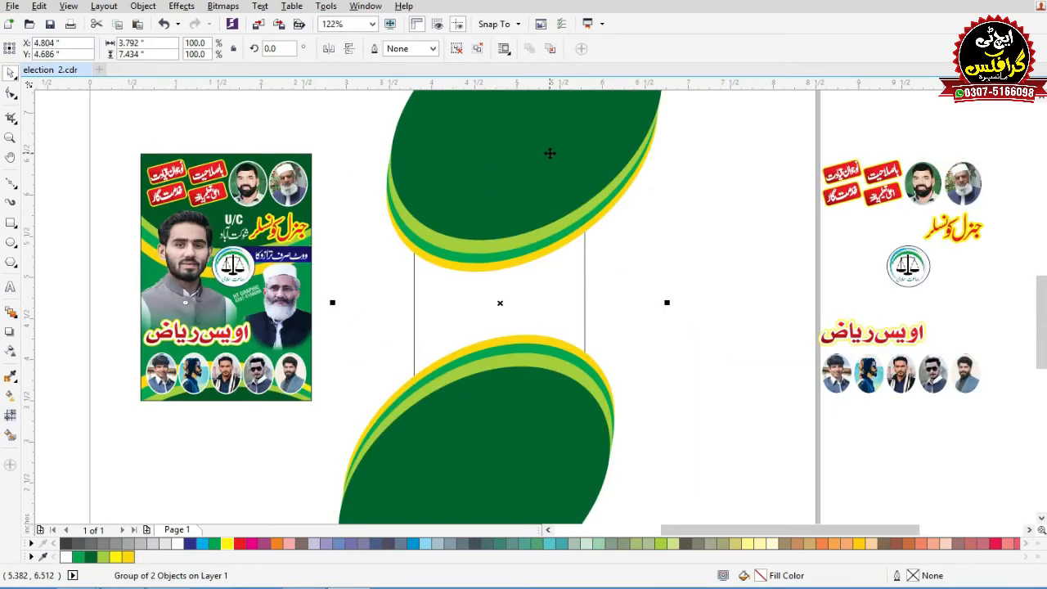
{"action": "right_click", "coordinate": [548, 151]}
{"action": "left_click", "coordinate": [603, 90]}
{"action": "left_click", "coordinate": [533, 289]}
{"action": "left_click", "coordinate": [638, 234]}
Edit the PowerClip contents: ungroup the combined ellipses and reposition the lower ellipse group so its curves cross the bottom of the rectangle.
{"action": "double_click", "coordinate": [525, 384]}
{"action": "left_click", "coordinate": [541, 370]}
{"action": "key", "text": "ctrl+u"}
{"action": "left_click", "coordinate": [716, 243]}
{"action": "left_click", "coordinate": [526, 378]}
{"action": "key", "text": "F2"}
{"action": "left_click_drag", "start_coordinate": [682, 218], "coordinate": [339, 554]}
{"action": "mouse_move", "coordinate": [530, 306]}
{"action": "left_mouse_down"}
{"action": "mouse_move", "coordinate": [520, 310]}
{"action": "mouse_move", "coordinate": [542, 309]}
{"action": "mouse_move", "coordinate": [529, 312]}
{"action": "left_mouse_up"}
{"action": "left_click", "coordinate": [525, 310]}
{"action": "left_click", "coordinate": [523, 310]}
{"action": "left_click", "coordinate": [517, 347]}
{"action": "left_click", "coordinate": [681, 294]}
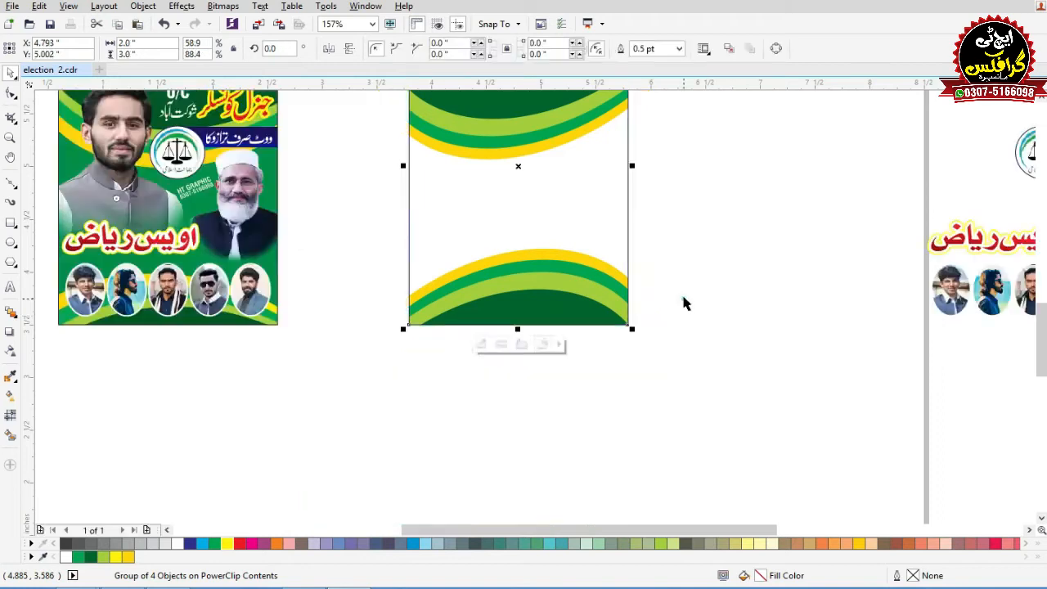
Fill the PowerClip rectangle with green, C 100, M 0, Y 100, K 0.
{"action": "scroll", "coordinate": [473, 389], "scroll_direction": "down", "scroll_amount": 5}
{"action": "scroll", "coordinate": [516, 323], "scroll_direction": "up", "scroll_amount": 2}
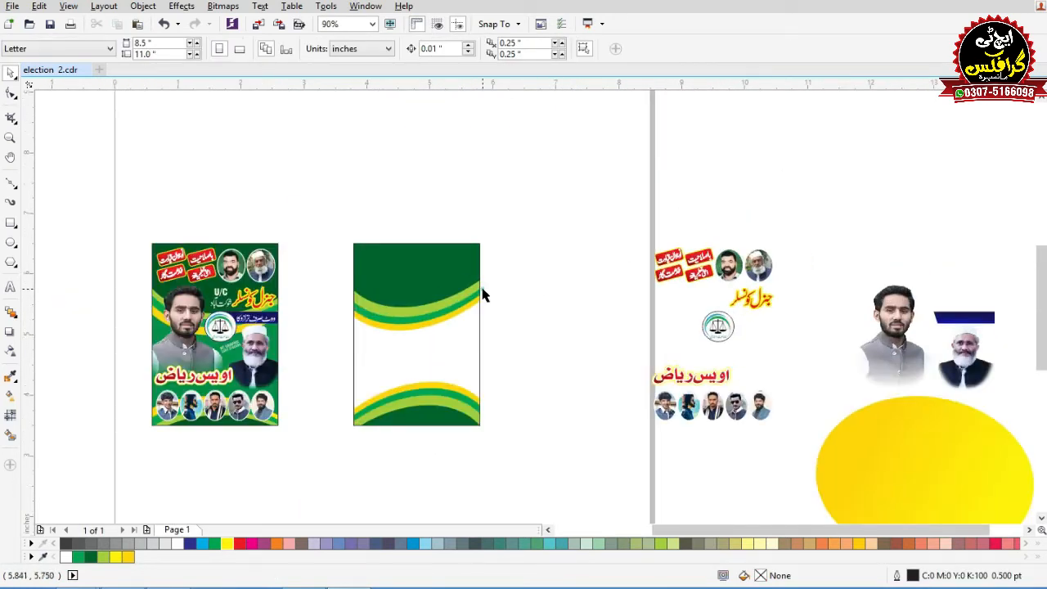
{"action": "left_click", "coordinate": [450, 355]}
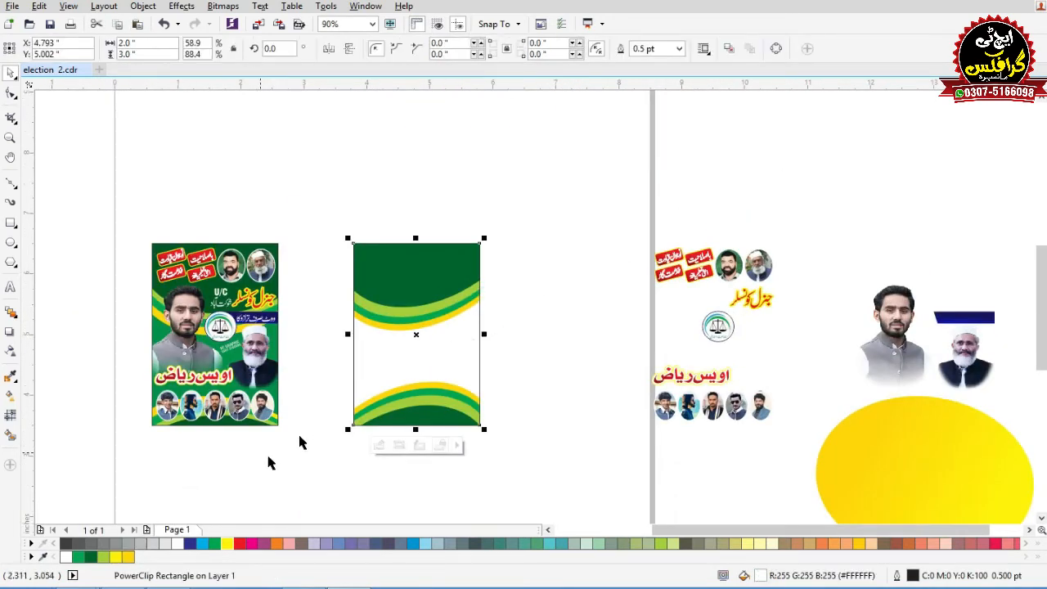
{"action": "left_click", "coordinate": [211, 544]}
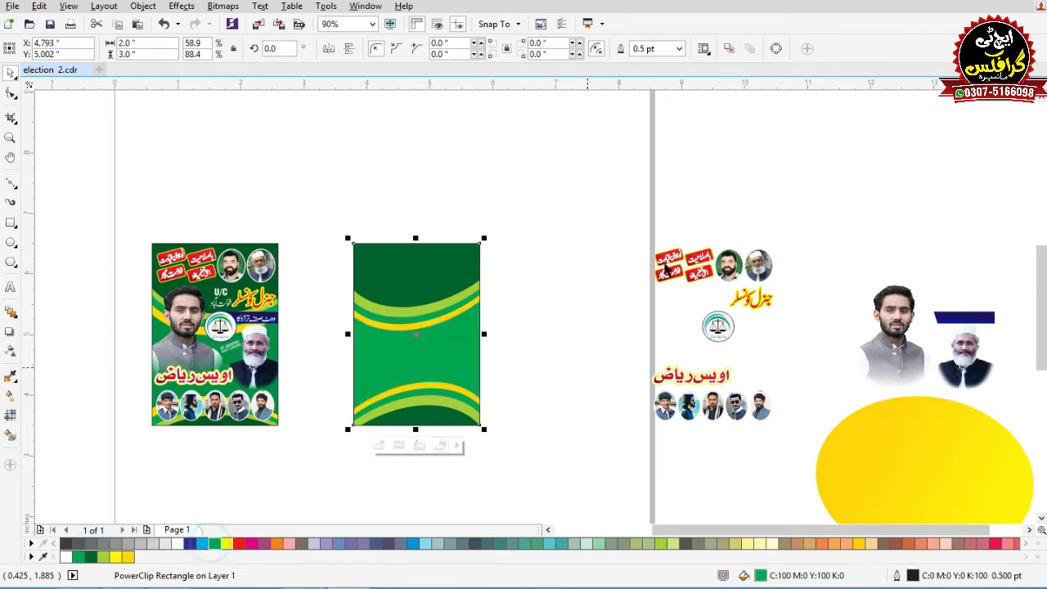
{"action": "left_click", "coordinate": [573, 280]}
Move the cut-out portrait of the young man in the grey vest onto the left side of the new poster background.
{"action": "scroll", "coordinate": [572, 280], "scroll_direction": "up", "scroll_amount": 1}
{"action": "left_click_drag", "start_coordinate": [837, 230], "coordinate": [286, 224]}
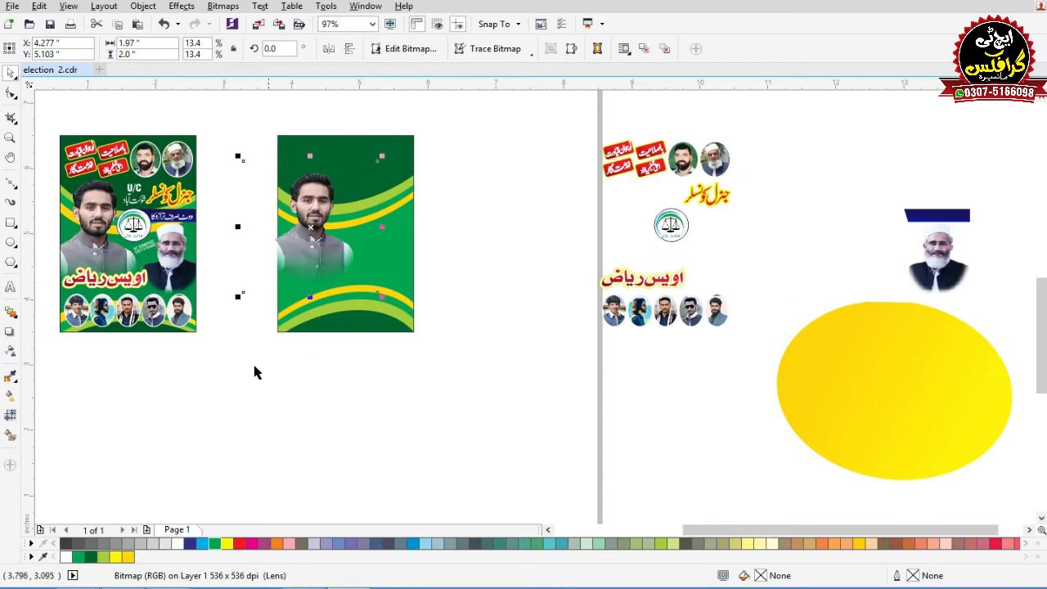
{"action": "left_click_drag", "start_coordinate": [224, 403], "coordinate": [435, 117]}
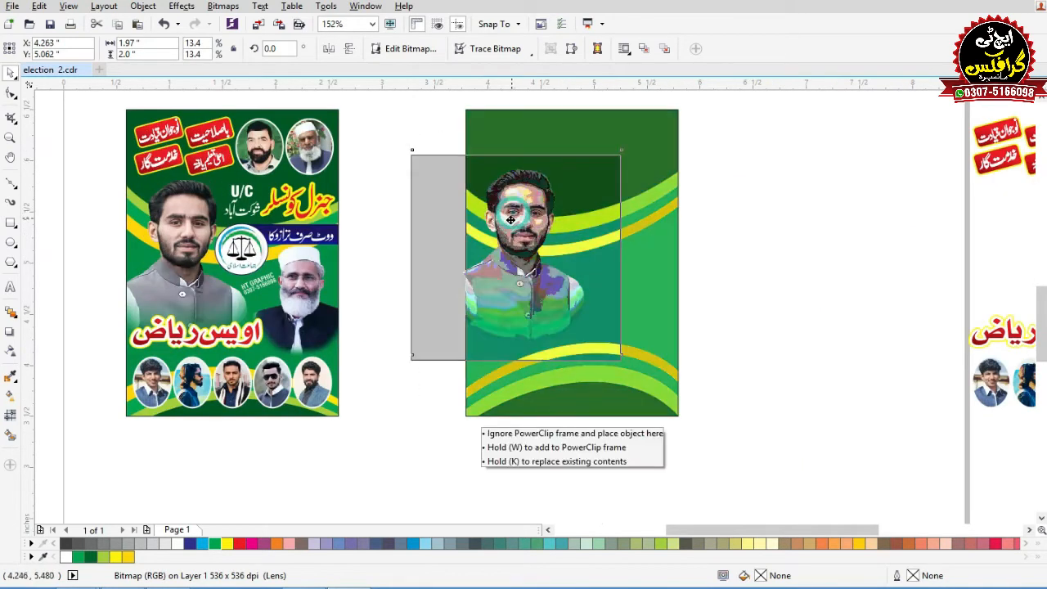
{"action": "mouse_move", "coordinate": [516, 219]}
{"action": "left_mouse_down"}
{"action": "mouse_move", "coordinate": [526, 225]}
{"action": "mouse_move", "coordinate": [512, 219]}
{"action": "left_mouse_up"}
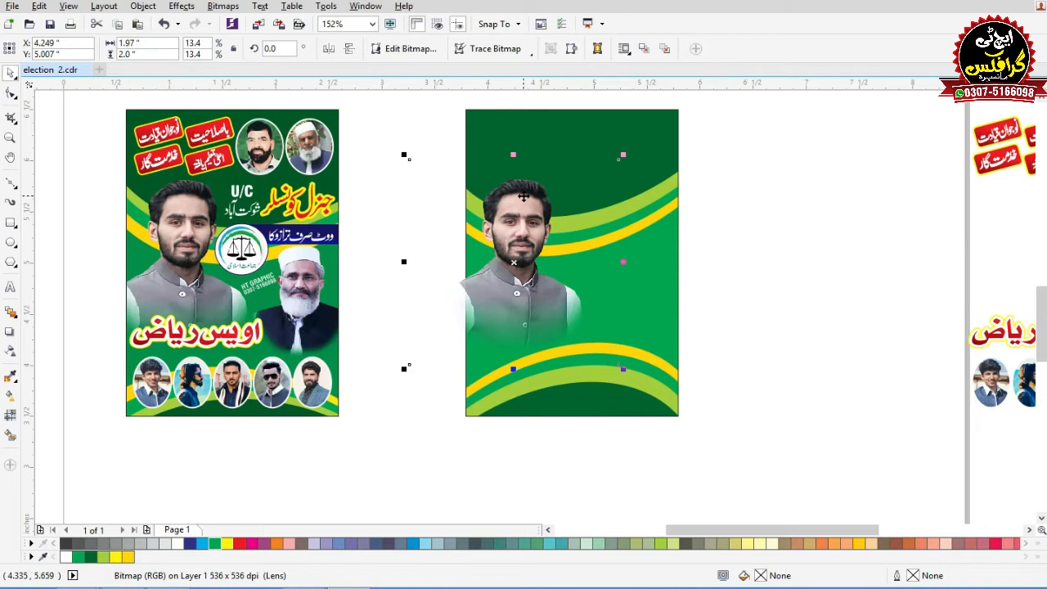
PowerClip the young man's portrait inside the green background rectangle.
{"action": "right_click", "coordinate": [532, 195]}
{"action": "left_click", "coordinate": [501, 197]}
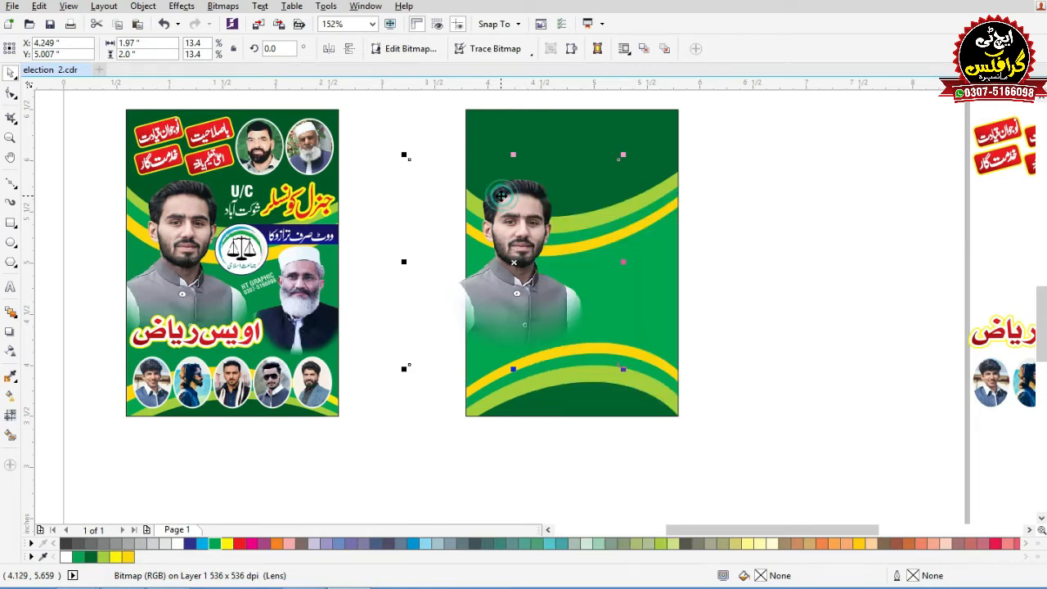
{"action": "right_click", "coordinate": [500, 196]}
{"action": "right_click", "coordinate": [523, 180]}
{"action": "left_click", "coordinate": [542, 188]}
{"action": "left_click", "coordinate": [666, 148]}
{"action": "left_click", "coordinate": [793, 214]}
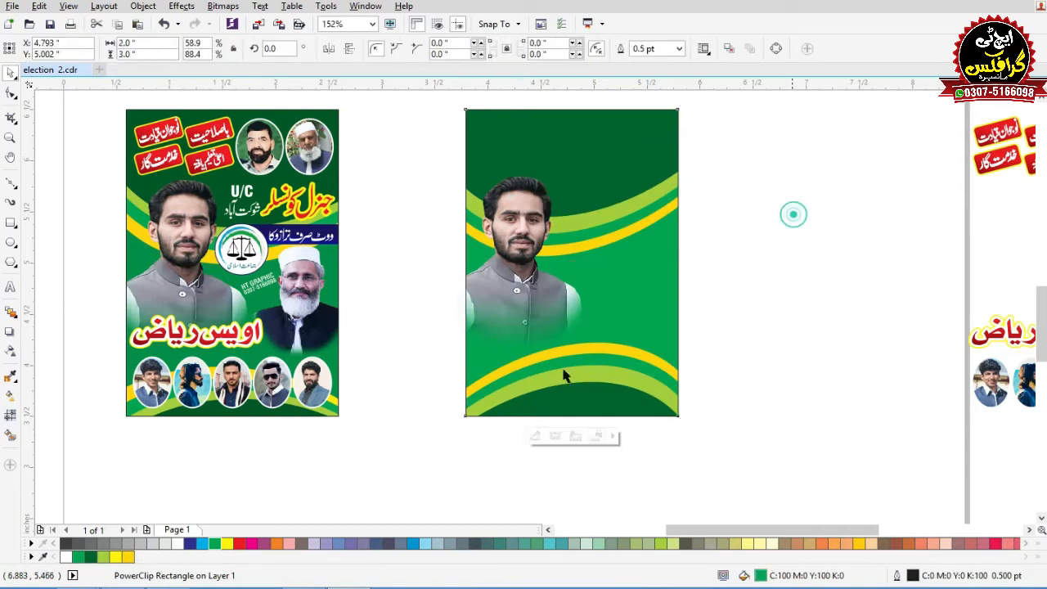
Move the four red slogan badges and two oval portraits together onto the top of the new poster.
{"action": "scroll", "coordinate": [403, 324], "scroll_direction": "down", "scroll_amount": 2}
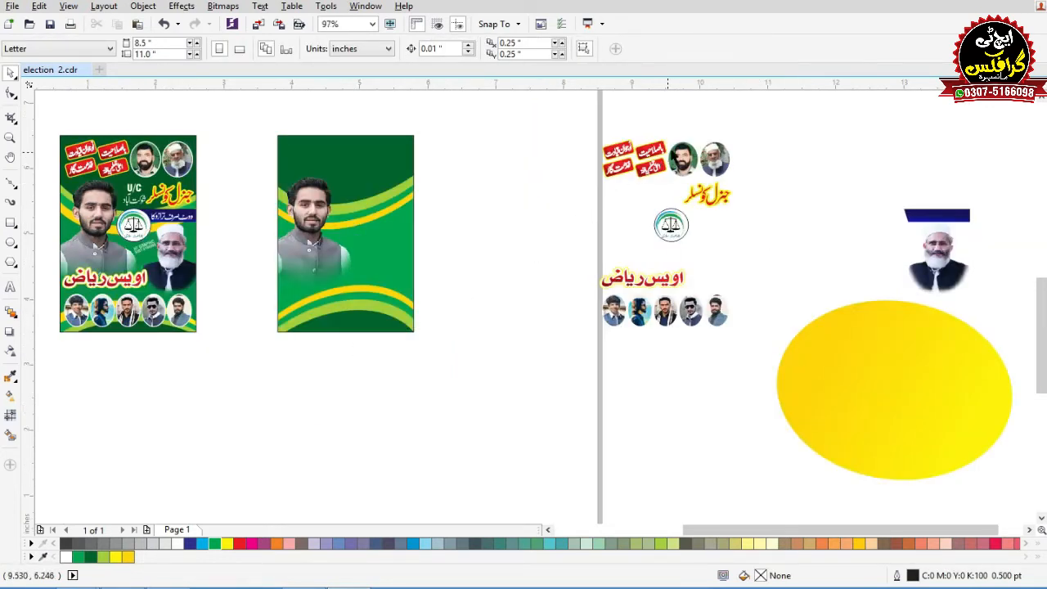
{"action": "left_click_drag", "start_coordinate": [752, 122], "coordinate": [584, 196]}
{"action": "left_click_drag", "start_coordinate": [654, 164], "coordinate": [334, 156]}
{"action": "scroll", "coordinate": [413, 176], "scroll_direction": "up", "scroll_amount": 3}
{"action": "left_click_drag", "start_coordinate": [513, 327], "coordinate": [507, 347]}
{"action": "left_click", "coordinate": [572, 172]}
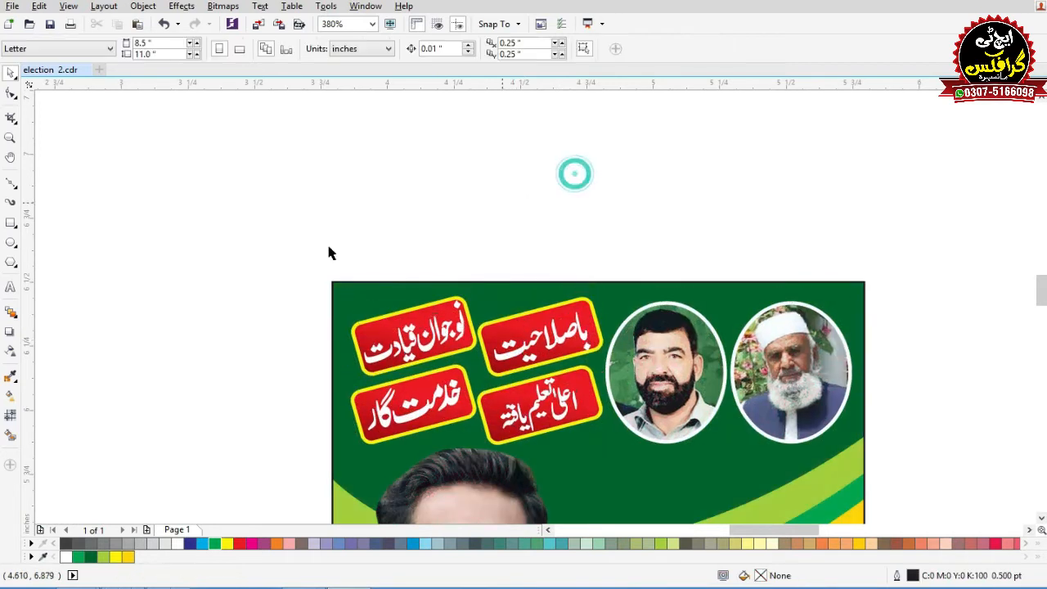
Draw a rectangle about 0.45 by 0.21 inches above the poster and round its corners to about 0.033 inches.
{"action": "left_click", "coordinate": [10, 222]}
{"action": "left_click_drag", "start_coordinate": [324, 137], "coordinate": [445, 188]}
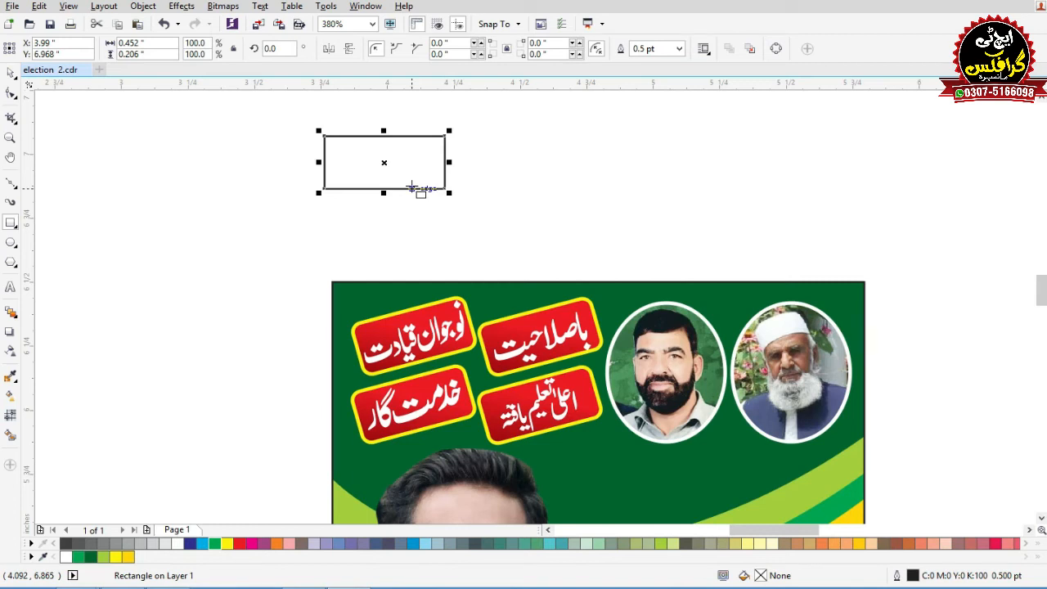
{"action": "key", "text": "F10"}
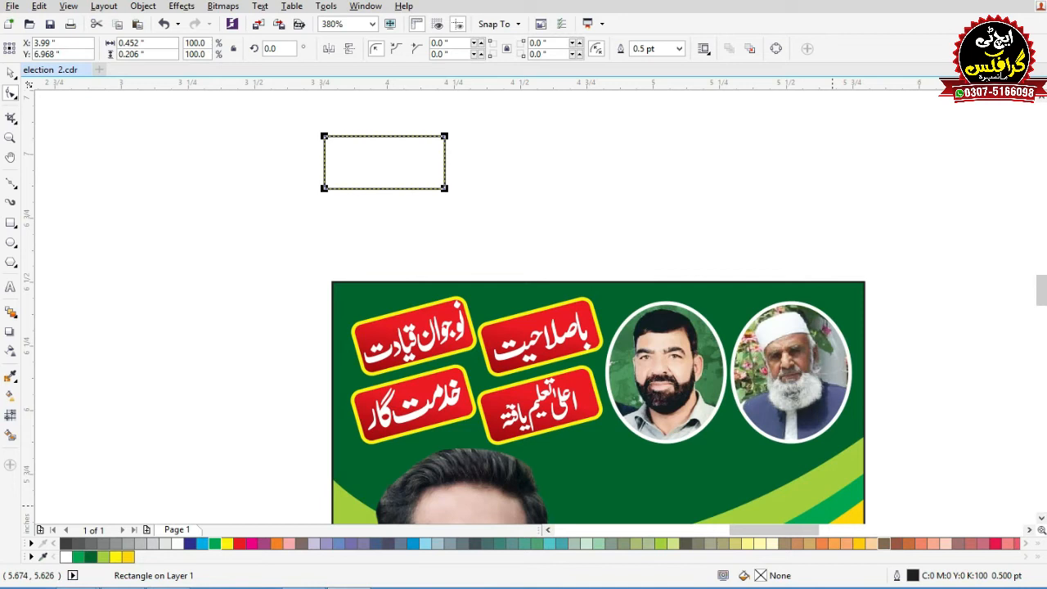
{"action": "left_click", "coordinate": [894, 586]}
{"action": "left_click", "coordinate": [645, 264]}
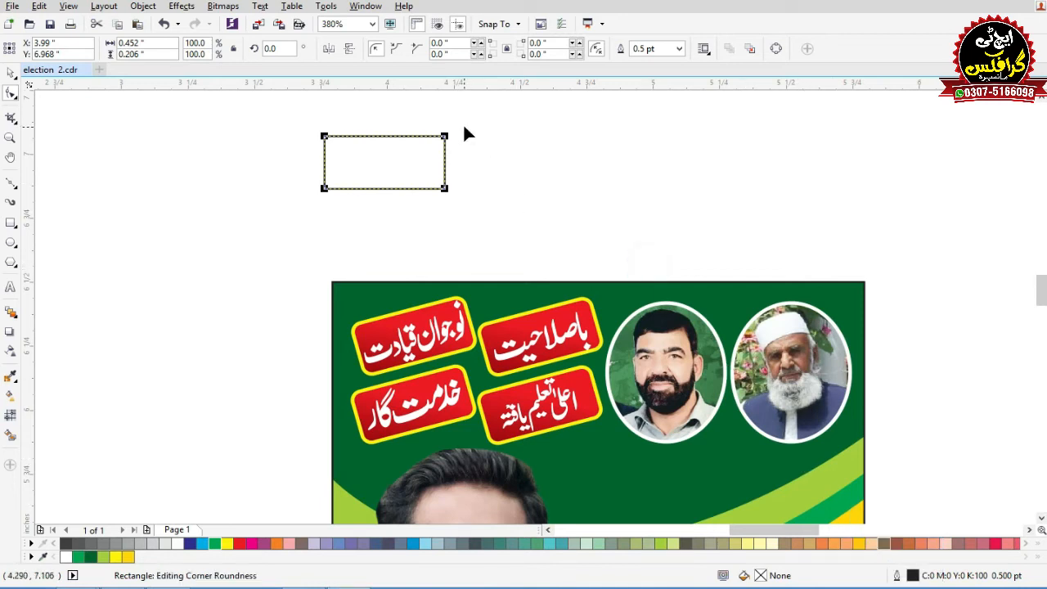
{"action": "left_click_drag", "start_coordinate": [444, 139], "coordinate": [439, 144]}
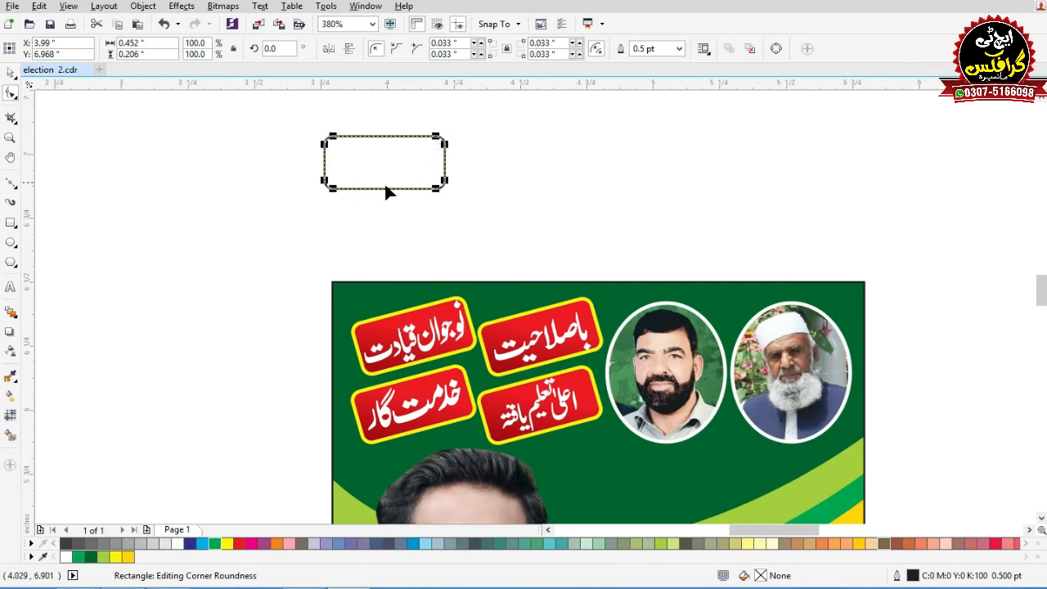
Rotate the rounded rectangle counterclockwise about 13 degrees and fill it with red, C 0, M 100, Y 100, K 0.
{"action": "key", "text": "space"}
{"action": "left_click", "coordinate": [396, 161]}
{"action": "left_click_drag", "start_coordinate": [447, 129], "coordinate": [450, 112]}
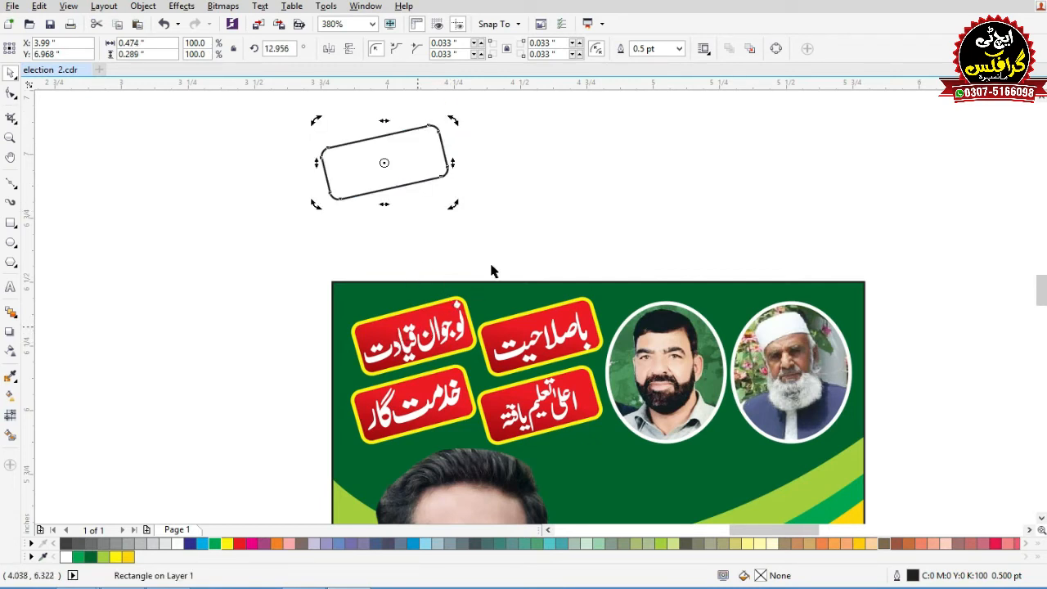
{"action": "left_click", "coordinate": [238, 543]}
{"action": "left_click", "coordinate": [584, 191]}
Apply a linear fountain fill down the rounded rectangle, from red to darker red C 0, M 100, Y 100, K 30.
{"action": "left_click", "coordinate": [364, 157]}
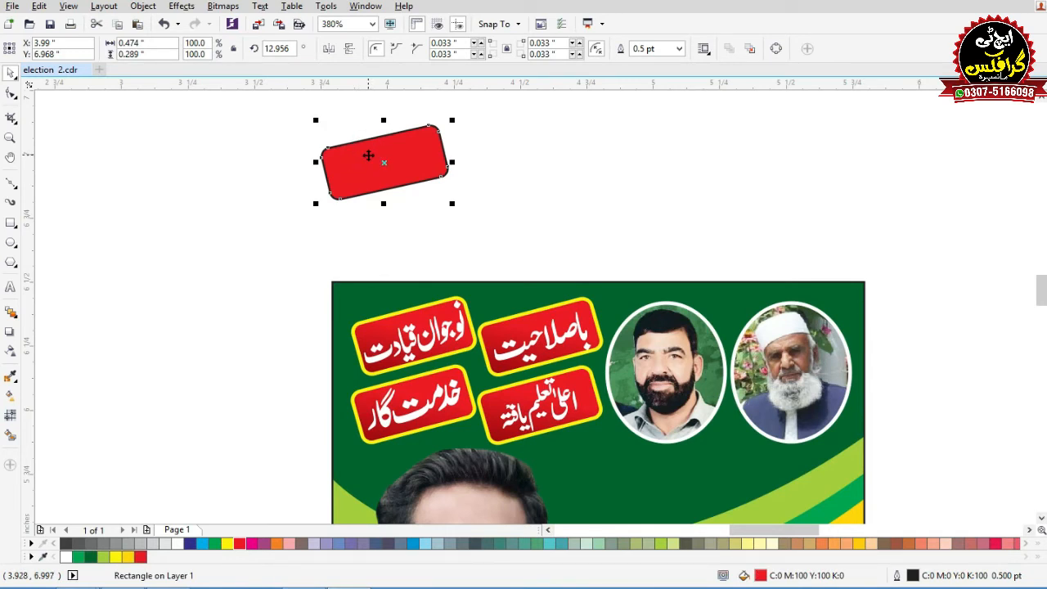
{"action": "key", "text": "g"}
{"action": "left_click_drag", "start_coordinate": [377, 136], "coordinate": [392, 188]}
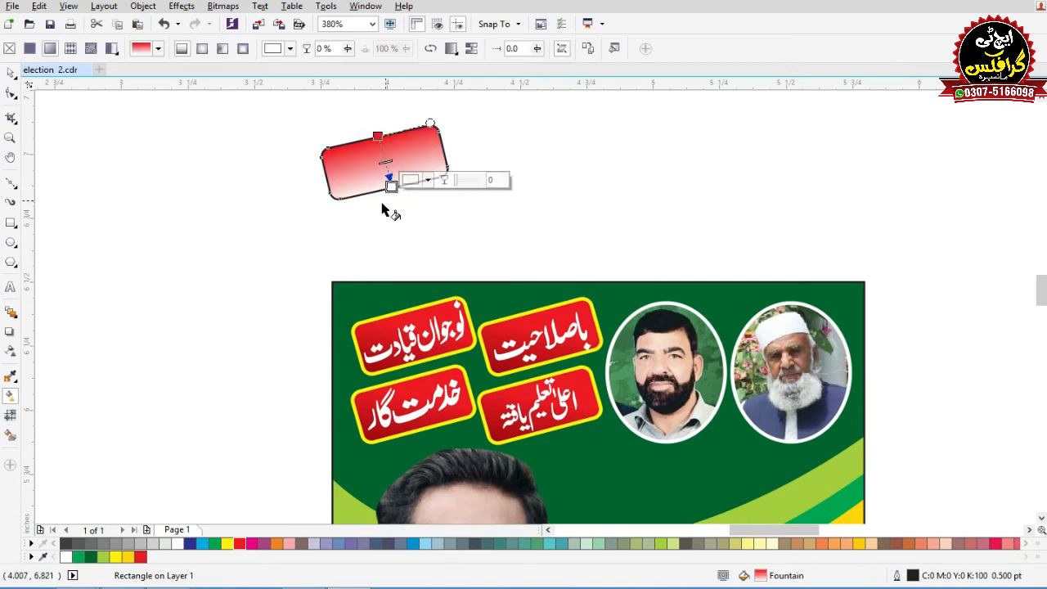
{"action": "left_click", "coordinate": [241, 547]}
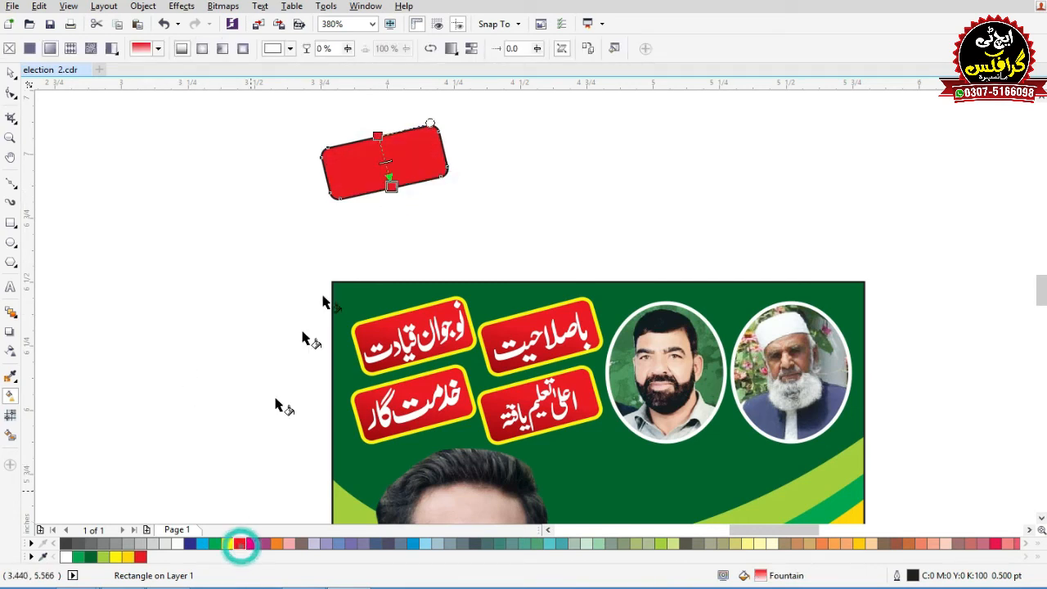
{"action": "left_click", "coordinate": [392, 187]}
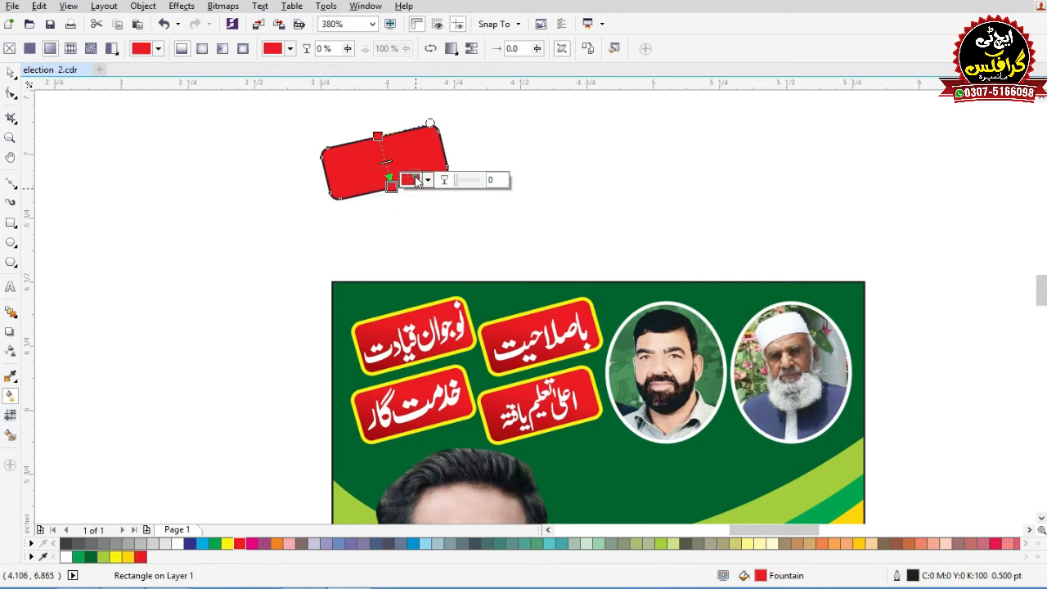
{"action": "left_click", "coordinate": [416, 181]}
{"action": "left_click", "coordinate": [557, 321]}
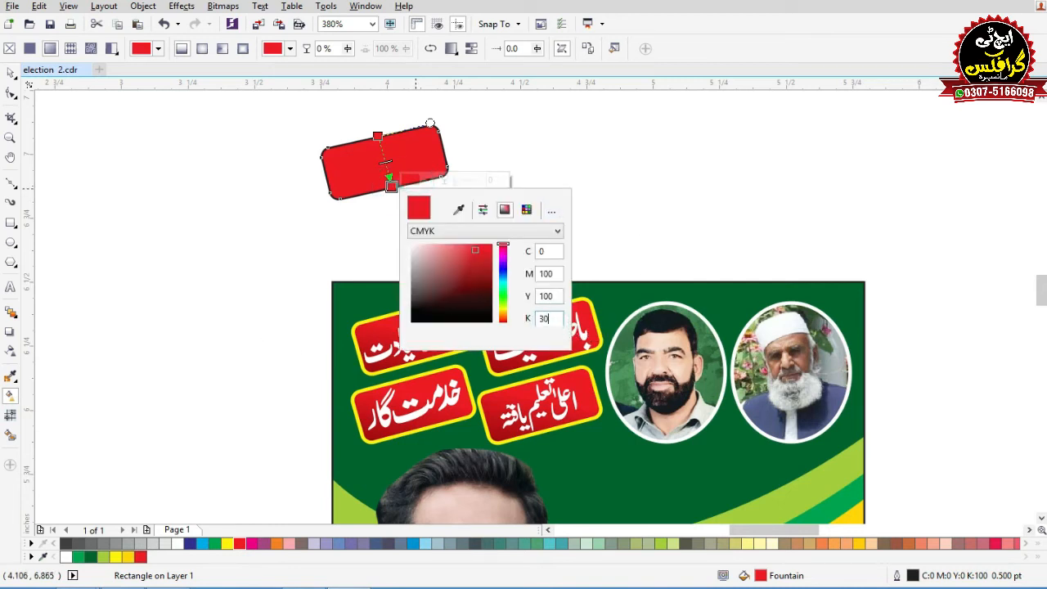
{"action": "left_click", "coordinate": [548, 297]}
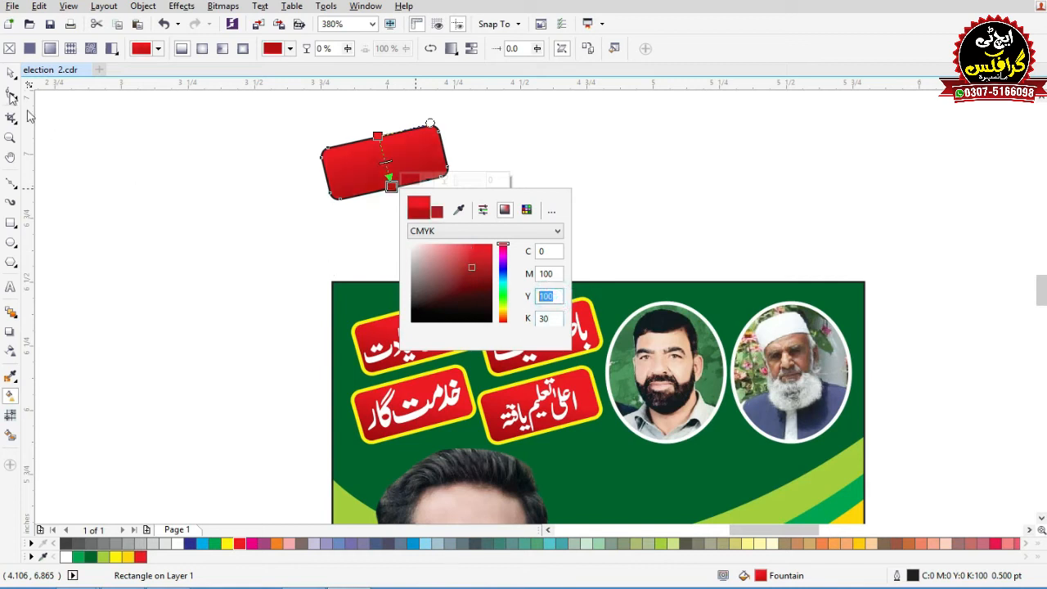
Give the red rounded rectangle a yellow outline and set its width to 1 pt.
{"action": "left_click", "coordinate": [8, 76]}
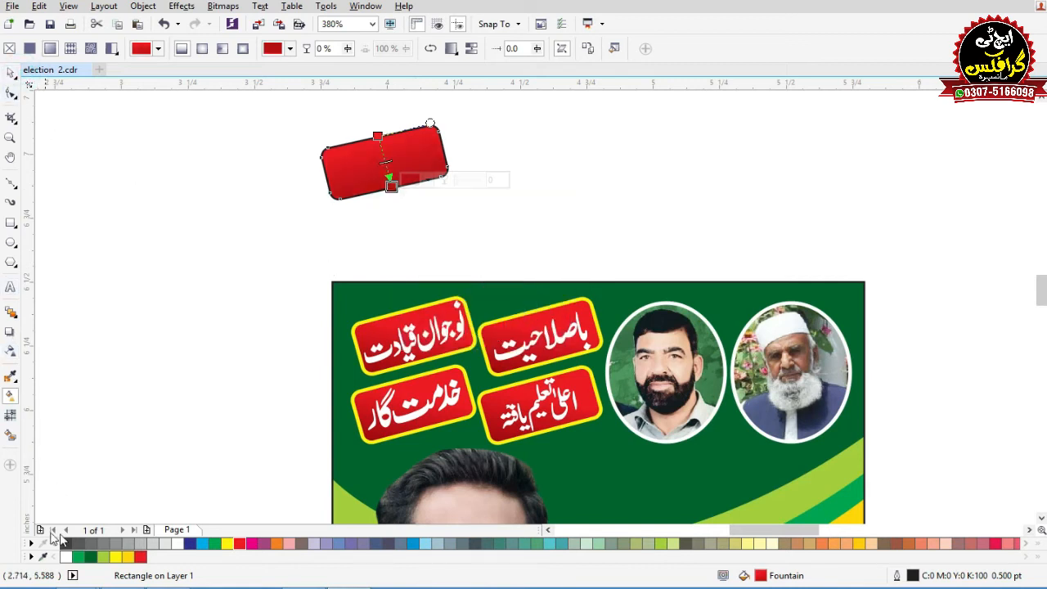
{"action": "right_click", "coordinate": [120, 556]}
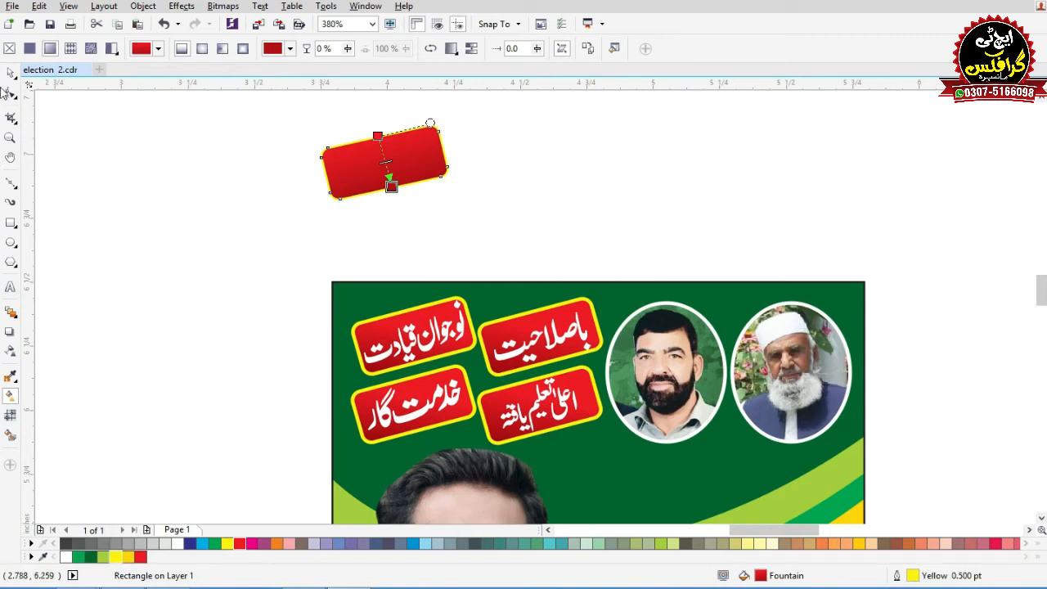
{"action": "left_click", "coordinate": [15, 75]}
{"action": "key", "text": "F12"}
{"action": "left_click", "coordinate": [393, 197]}
{"action": "double_click", "coordinate": [393, 199]}
{"action": "type", "text": "1"}
{"action": "key", "text": "Return"}
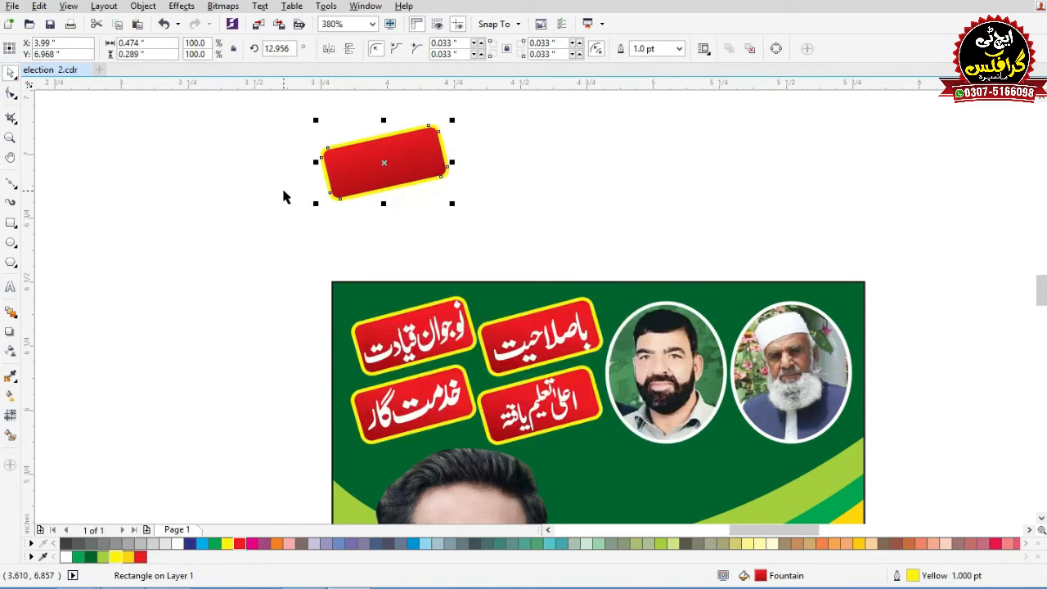
Delete the sample red badge above the poster and move the candidate's name lettering onto the poster below his portrait.
{"action": "key", "text": "Delete"}
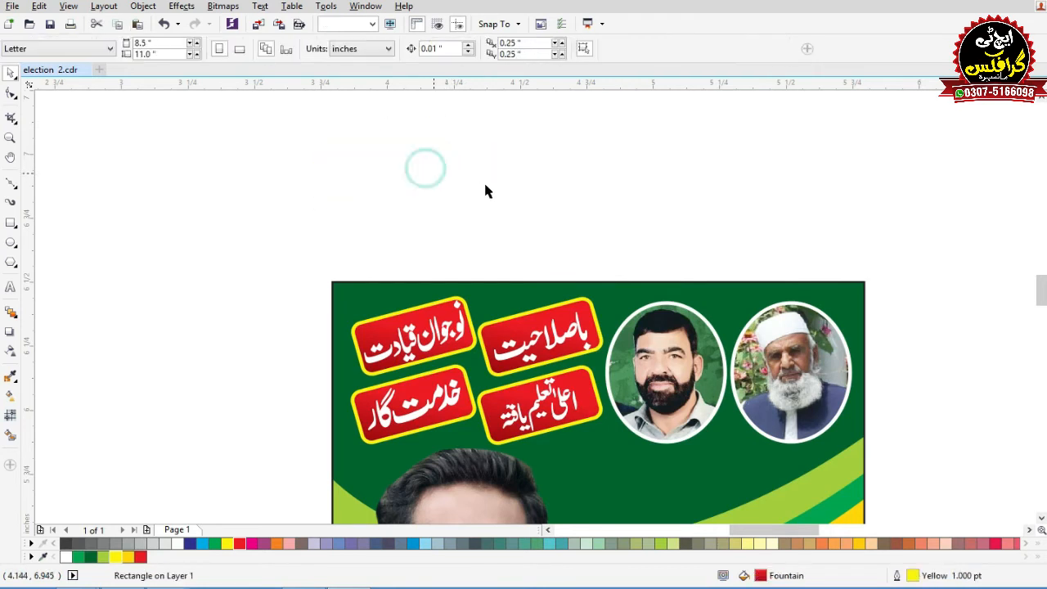
{"action": "key", "text": "F4"}
{"action": "left_click_drag", "start_coordinate": [714, 258], "coordinate": [586, 302]}
{"action": "left_click_drag", "start_coordinate": [654, 278], "coordinate": [345, 278]}
Fine-tune the position of the candidate's name lettering so it sits over the portrait's lower edge and just inside the poster.
{"action": "left_click_drag", "start_coordinate": [472, 199], "coordinate": [343, 364]}
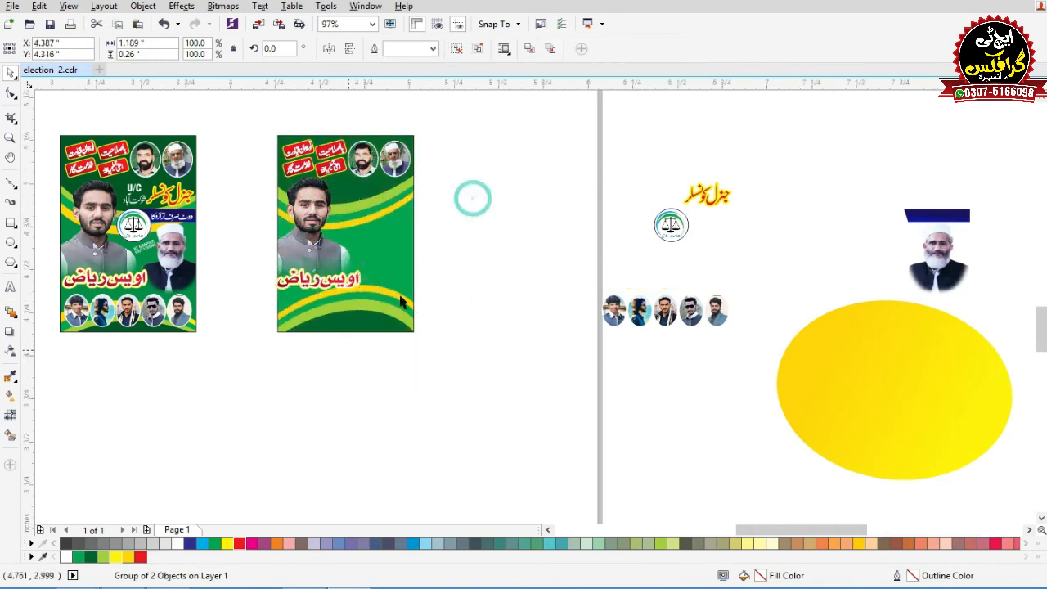
{"action": "left_click_drag", "start_coordinate": [369, 299], "coordinate": [369, 301]}
{"action": "scroll", "coordinate": [349, 306], "scroll_direction": "down", "scroll_amount": 1}
{"action": "key", "text": "F2"}
{"action": "left_click_drag", "start_coordinate": [270, 417], "coordinate": [549, 195]}
{"action": "mouse_move", "coordinate": [418, 302]}
{"action": "left_mouse_down"}
{"action": "mouse_move", "coordinate": [405, 310]}
{"action": "mouse_move", "coordinate": [418, 307]}
{"action": "left_mouse_up"}
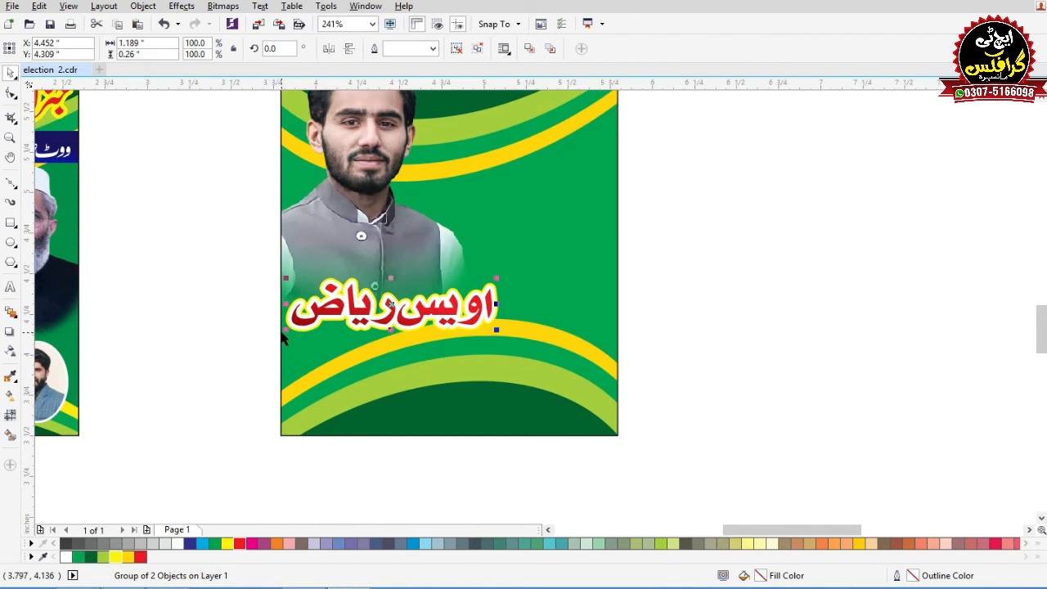
{"action": "left_click", "coordinate": [675, 289]}
Move the yellow Urdu title, scales logo and white text pieces together onto the poster beside the candidate's portrait.
{"action": "key", "text": "F4"}
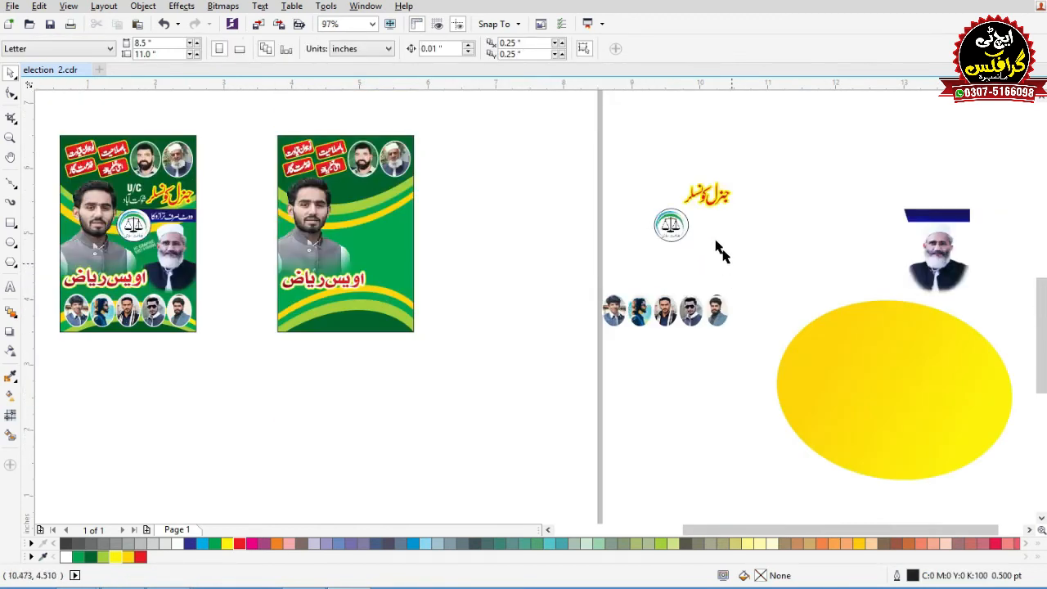
{"action": "left_click_drag", "start_coordinate": [754, 272], "coordinate": [622, 168]}
{"action": "left_click_drag", "start_coordinate": [677, 222], "coordinate": [350, 221]}
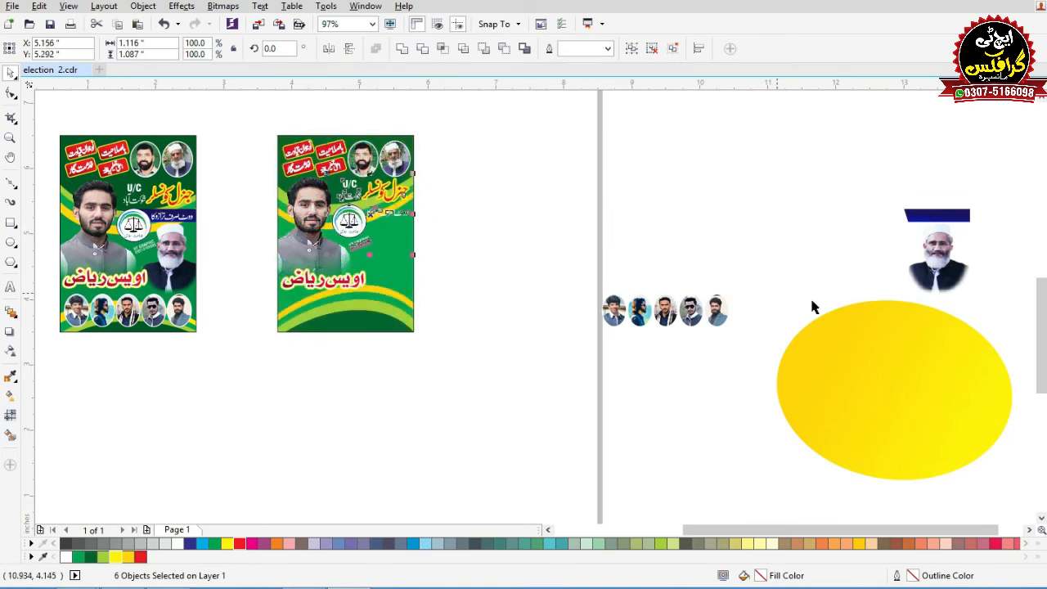
Place the dark blue banner behind the white slogan line and align its right edge with the poster background.
{"action": "left_click", "coordinate": [937, 214]}
{"action": "left_click_drag", "start_coordinate": [937, 214], "coordinate": [390, 215]}
{"action": "left_click_drag", "start_coordinate": [486, 115], "coordinate": [329, 305]}
{"action": "key", "text": "Left"}
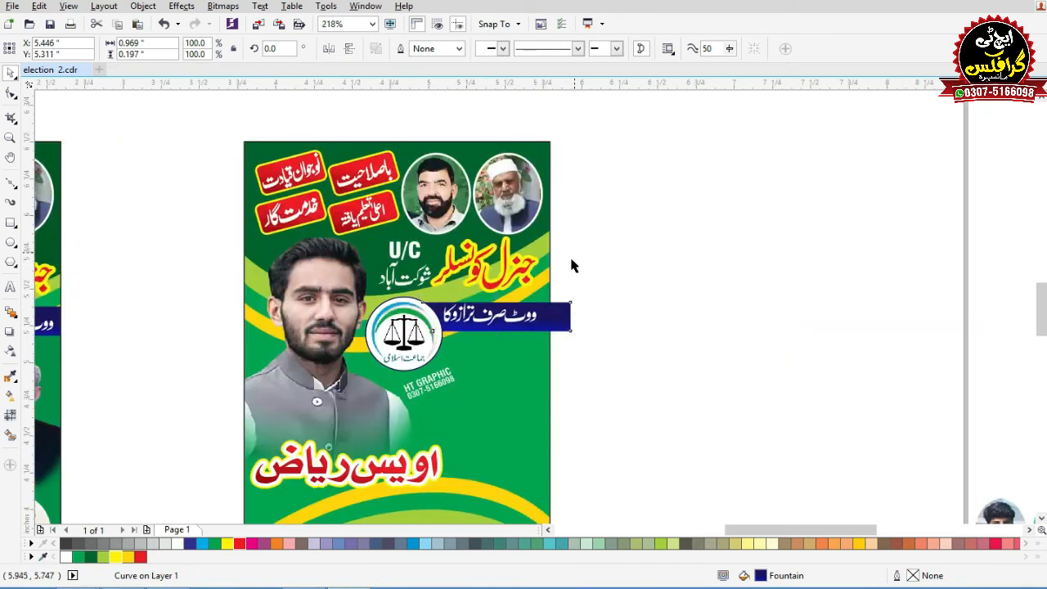
{"action": "left_click", "coordinate": [532, 369], "text": "shift"}
{"action": "key", "text": "r"}
{"action": "left_click", "coordinate": [603, 274]}
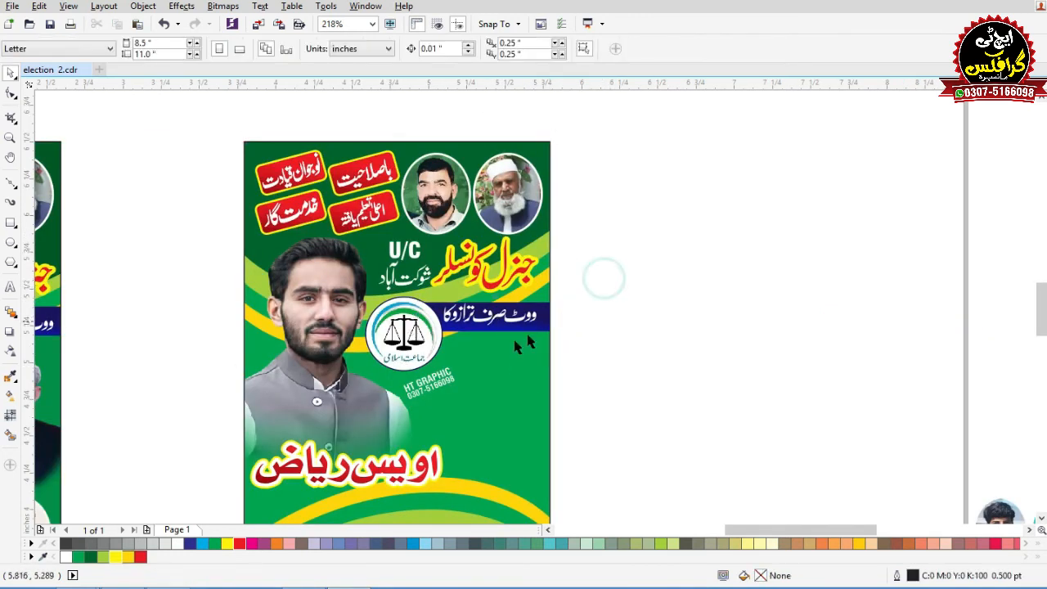
Nudge the round scales logo slightly up and to the left beside the blue banner.
{"action": "left_click", "coordinate": [426, 336]}
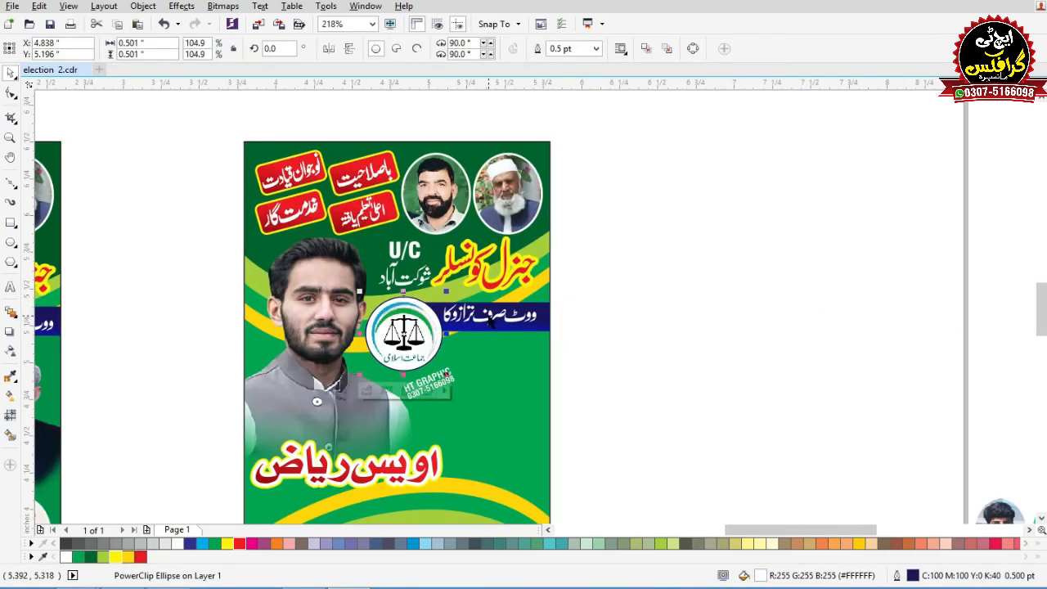
{"action": "left_click", "coordinate": [595, 287]}
{"action": "left_click_drag", "start_coordinate": [611, 331], "coordinate": [368, 432]}
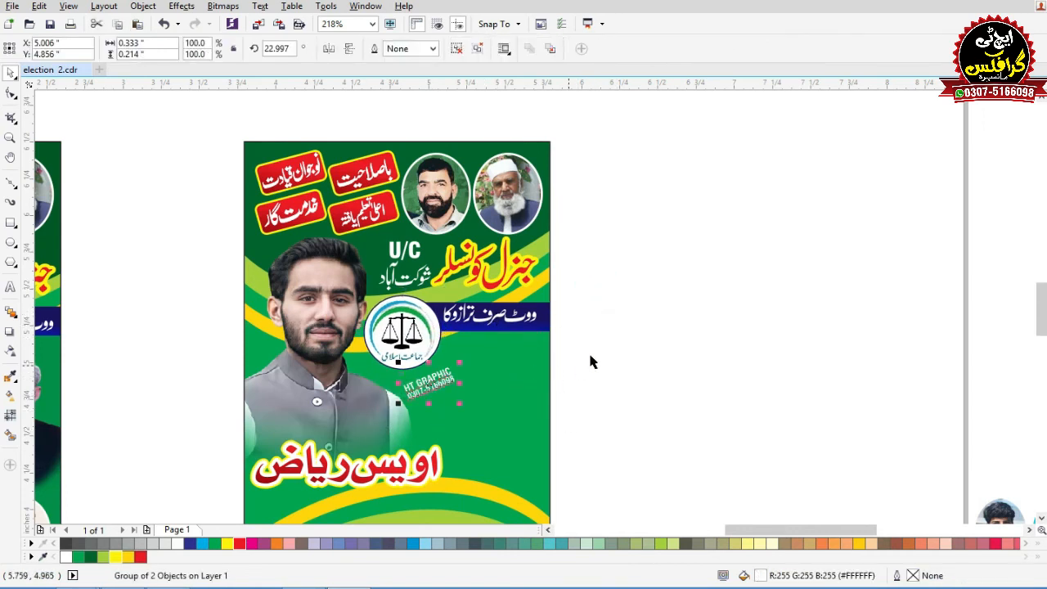
Move the portrait of the white-capped man onto the poster's lower-right area, below the blue banner.
{"action": "left_click", "coordinate": [676, 299]}
{"action": "scroll", "coordinate": [657, 297], "scroll_direction": "down", "scroll_amount": 3}
{"action": "left_click_drag", "start_coordinate": [973, 276], "coordinate": [436, 285]}
{"action": "scroll", "coordinate": [436, 286], "scroll_direction": "up", "scroll_amount": 5}
{"action": "left_click_drag", "start_coordinate": [513, 272], "coordinate": [504, 249]}
PowerClip the white-capped man's portrait inside the poster background.
{"action": "right_click", "coordinate": [509, 250]}
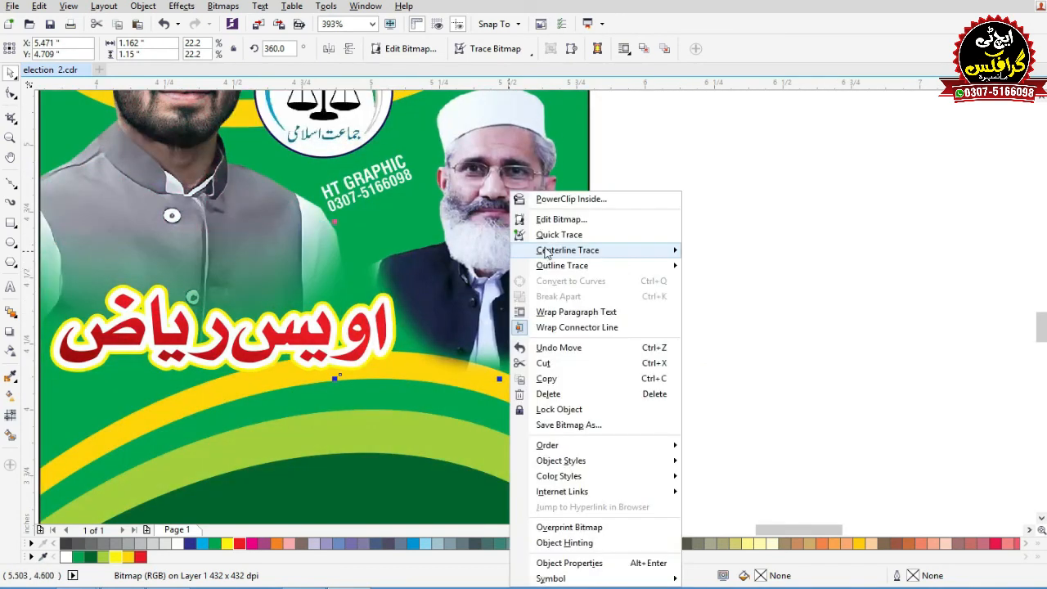
{"action": "left_click", "coordinate": [570, 201]}
{"action": "left_click", "coordinate": [467, 465]}
{"action": "left_click", "coordinate": [638, 362]}
Group the five oval photos and move them as a row to the bottom of the poster.
{"action": "scroll", "coordinate": [634, 287], "scroll_direction": "down", "scroll_amount": 2}
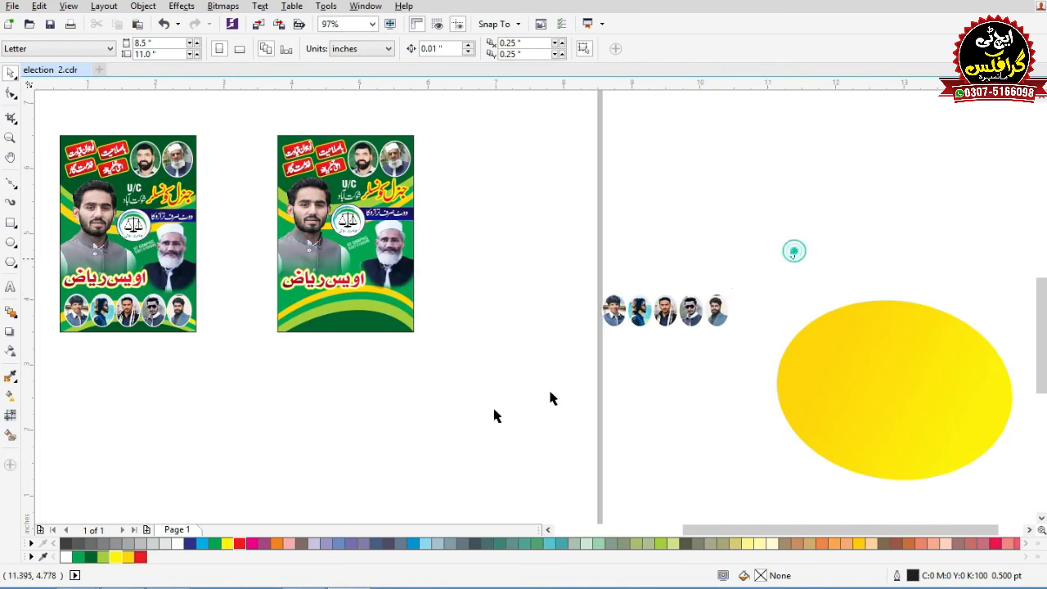
{"action": "left_click_drag", "start_coordinate": [494, 417], "coordinate": [494, 416]}
{"action": "key", "text": "ctrl+g"}
{"action": "left_click_drag", "start_coordinate": [666, 311], "coordinate": [355, 313]}
{"action": "scroll", "coordinate": [238, 257], "scroll_direction": "up", "scroll_amount": 2}
Center the row of five oval photos horizontally on the poster background.
{"action": "left_click", "coordinate": [683, 323]}
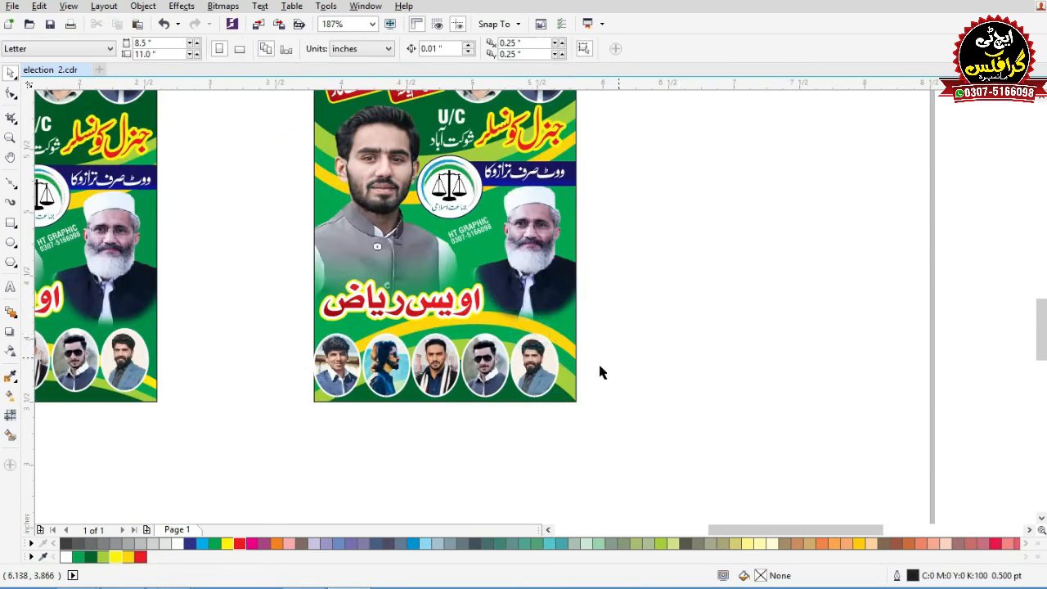
{"action": "left_click", "coordinate": [544, 380]}
{"action": "left_click", "coordinate": [570, 389], "text": "shift"}
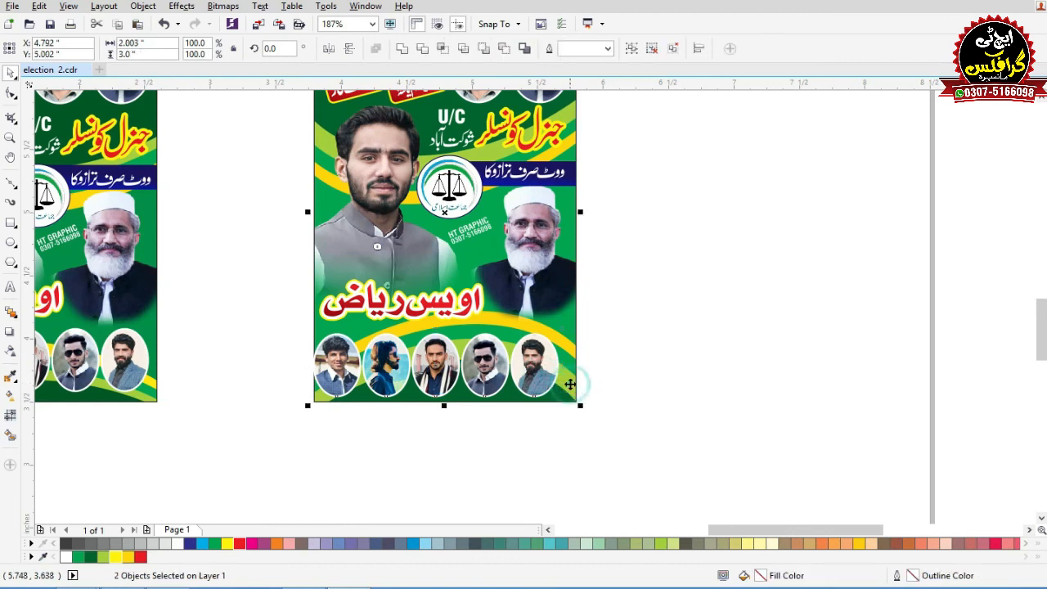
{"action": "left_click", "coordinate": [661, 311]}
Delete the leftover yellow ellipse beside the page and check the finished poster against the original design.
{"action": "scroll", "coordinate": [660, 329], "scroll_direction": "down", "scroll_amount": 2}
{"action": "left_click", "coordinate": [814, 342]}
{"action": "key", "text": "Delete"}
{"action": "left_click_drag", "start_coordinate": [488, 392], "coordinate": [253, 122]}
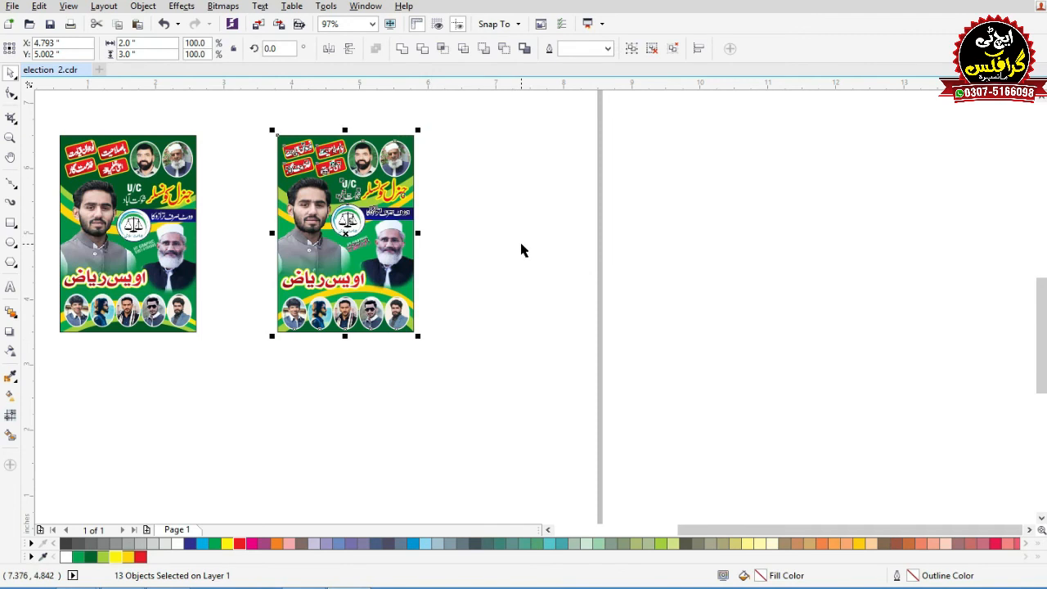
{"action": "key", "text": "F4"}
{"action": "left_click", "coordinate": [577, 320]}
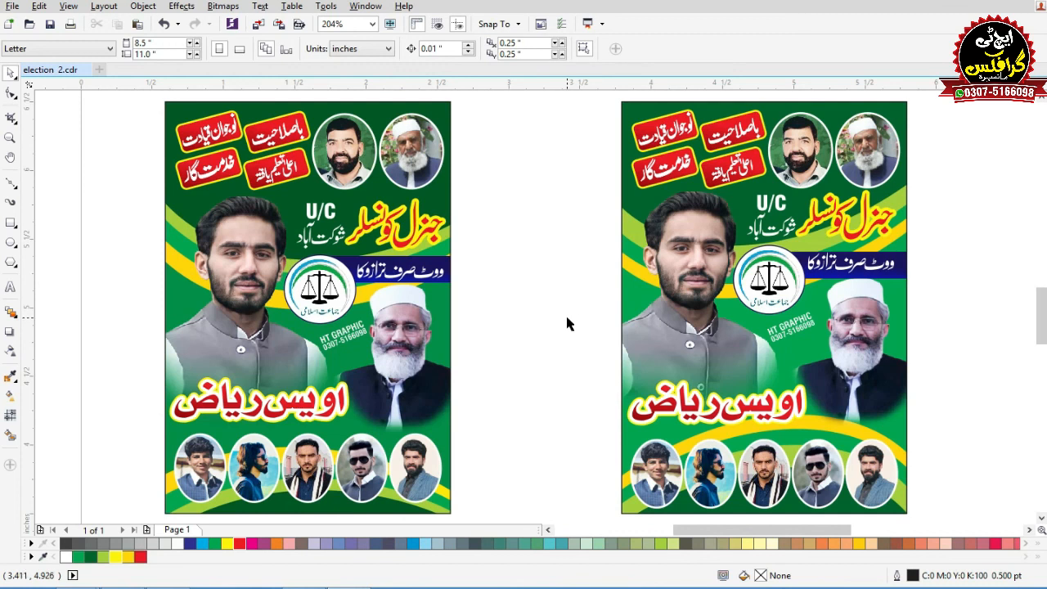
{"action": "scroll", "coordinate": [568, 321], "scroll_direction": "down", "scroll_amount": 3}
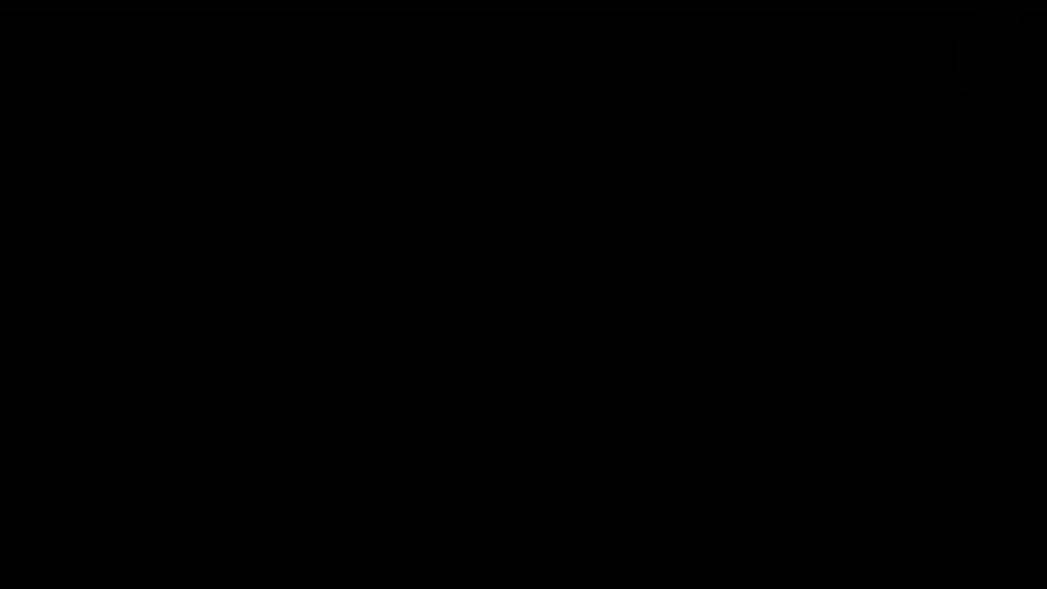